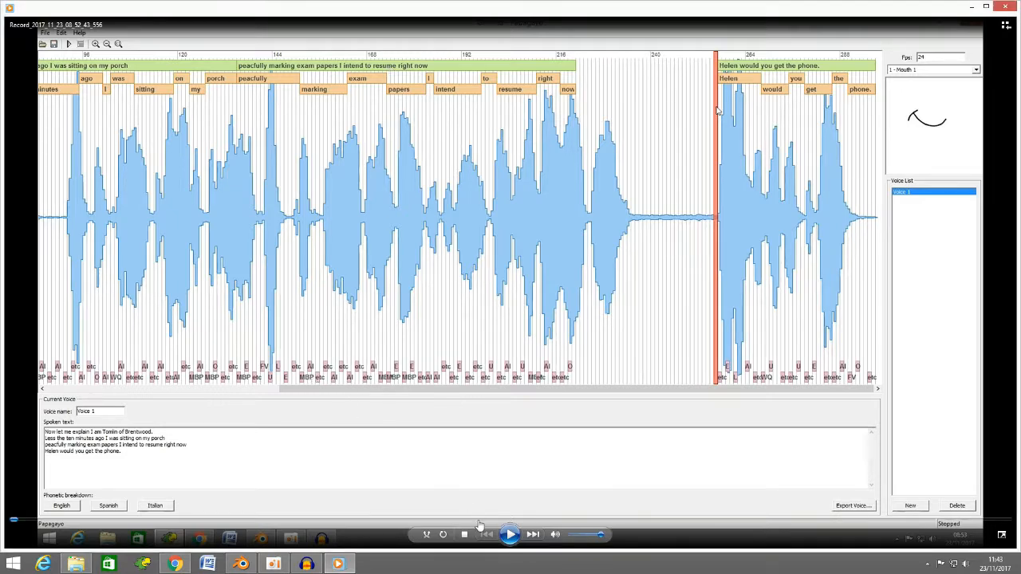
# Step: Play the earlier screen recording of the Papagayo session, pause it and switch to the oCam screen recorder
pyautogui.click(510, 536)
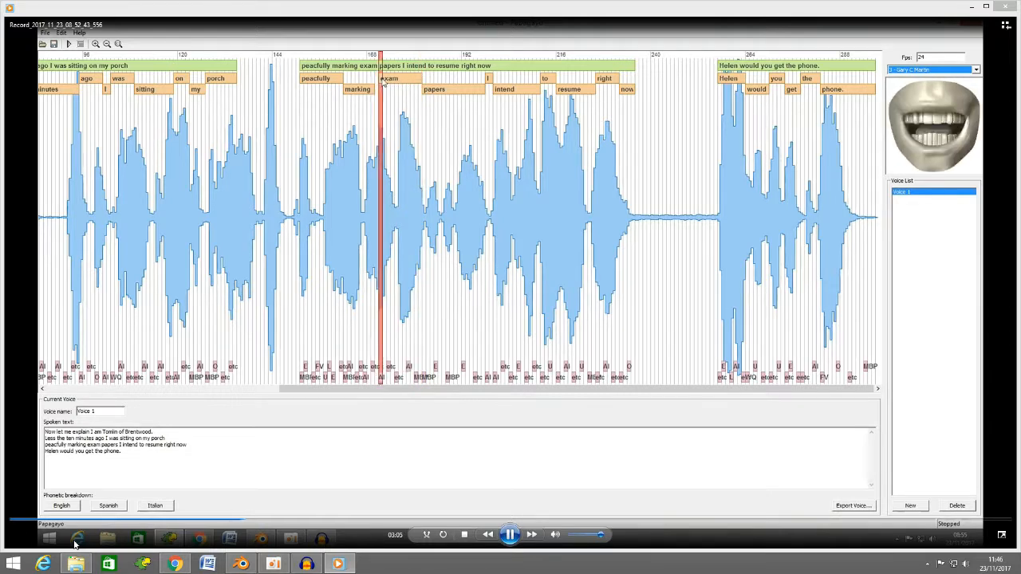
pyautogui.click(511, 534)
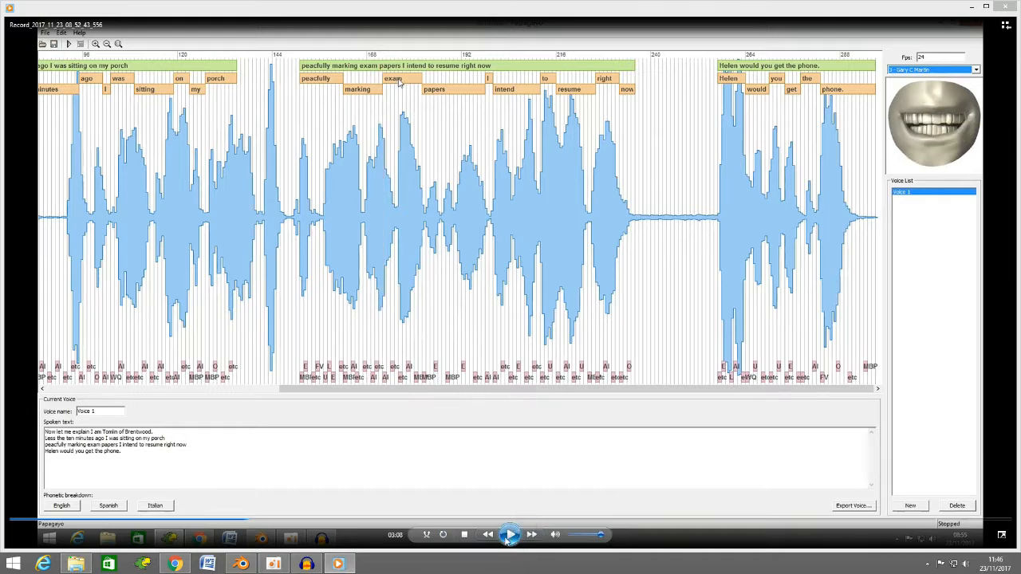
pyautogui.click(281, 564)
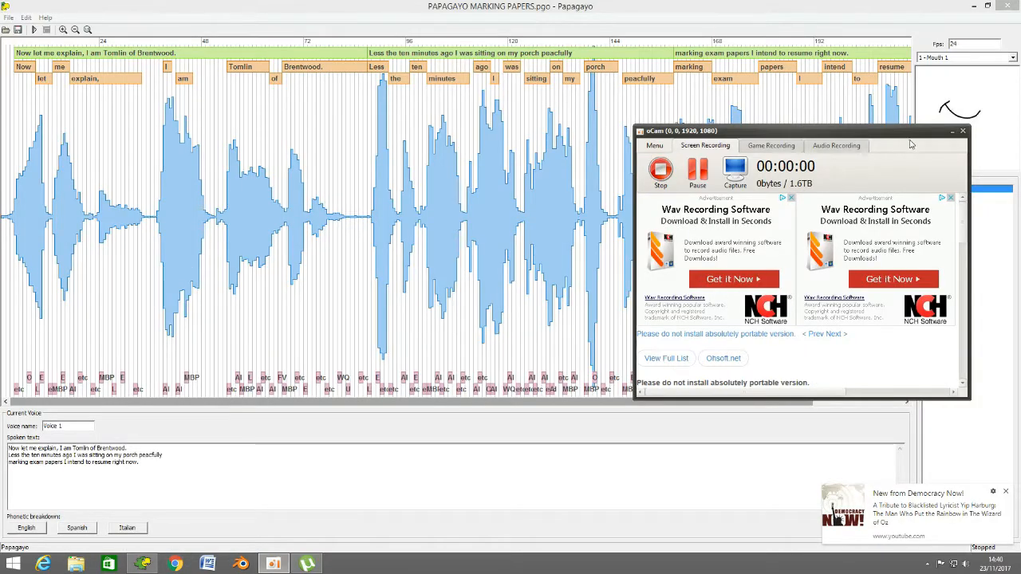
# Step: Minimize the oCam recorder window and dismiss the Democracy Now! notification
pyautogui.click(951, 133)
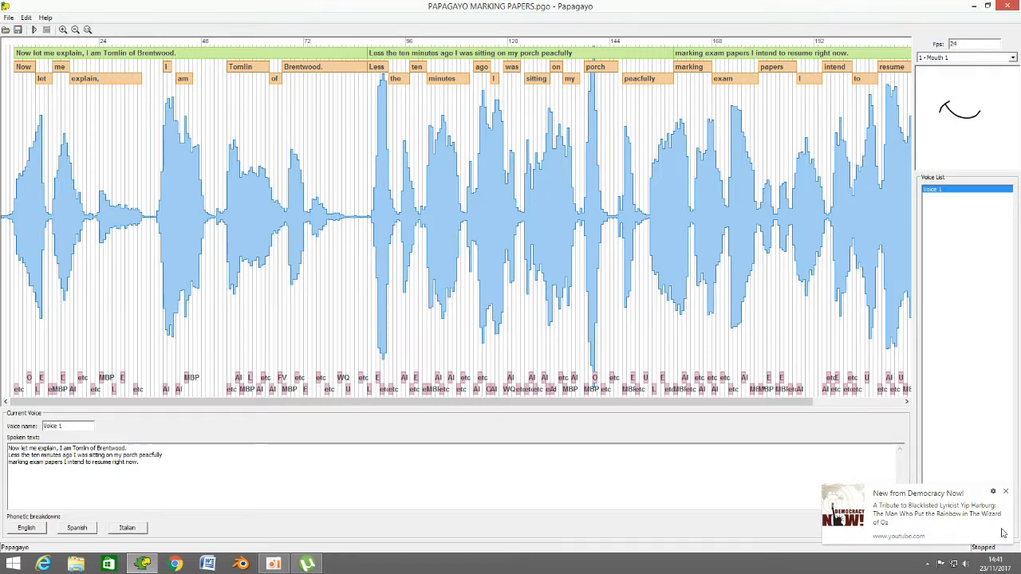
pyautogui.click(1005, 494)
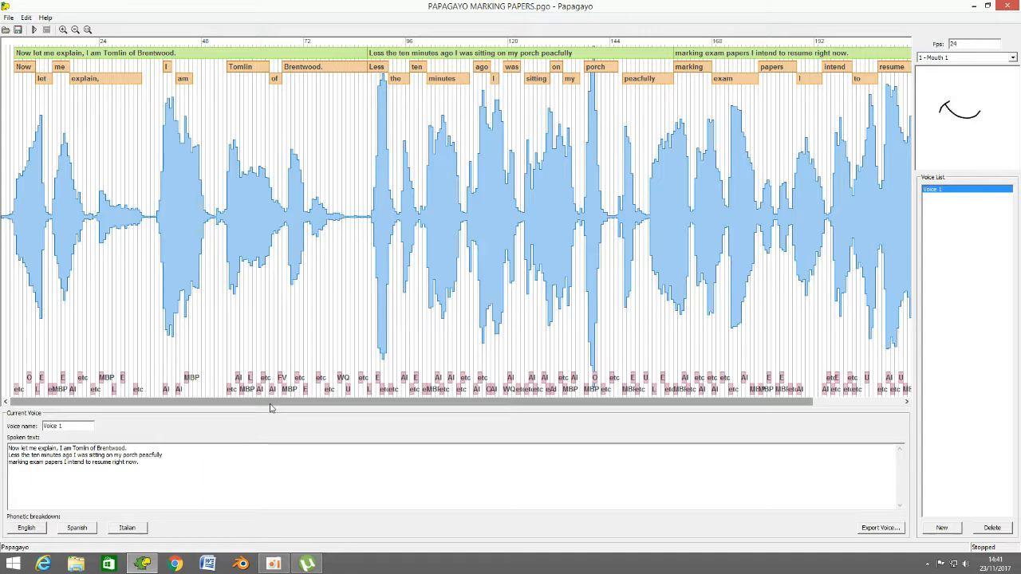
# Step: Set the mouth preview to the third mouth set in the list
pyautogui.moveTo(271, 408); pyautogui.dragTo(385, 419)
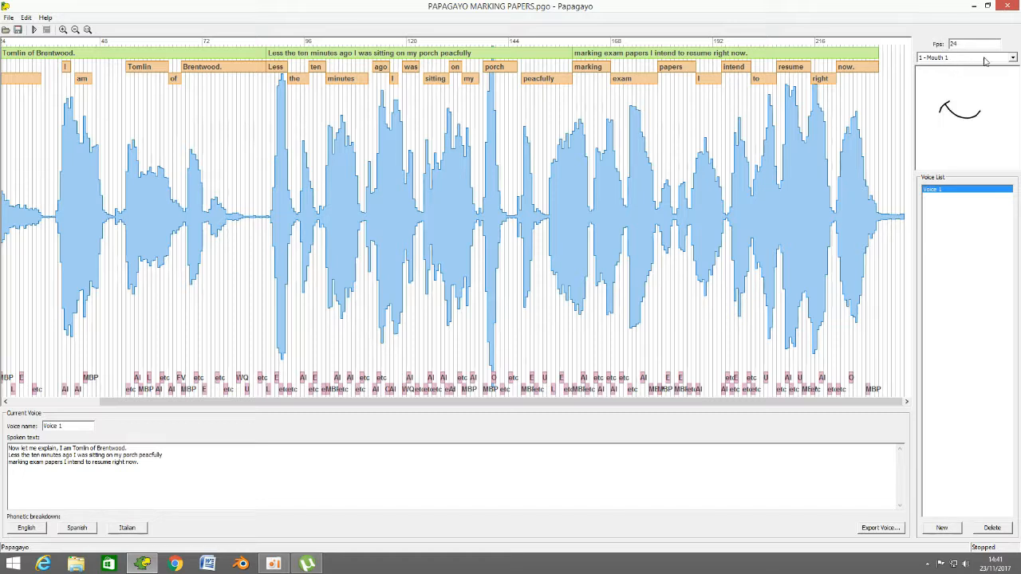
pyautogui.click(1013, 59)
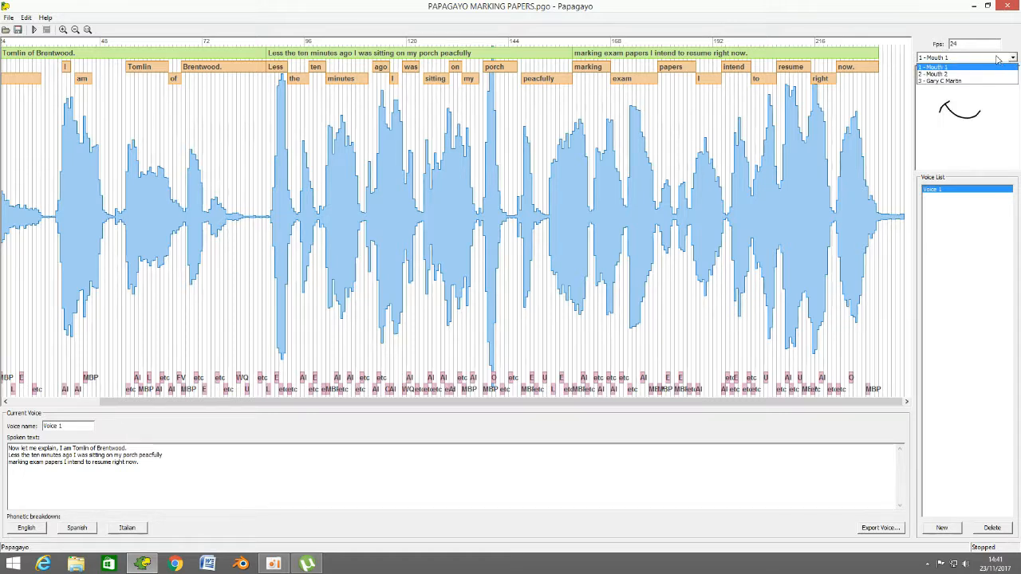
pyautogui.click(948, 82)
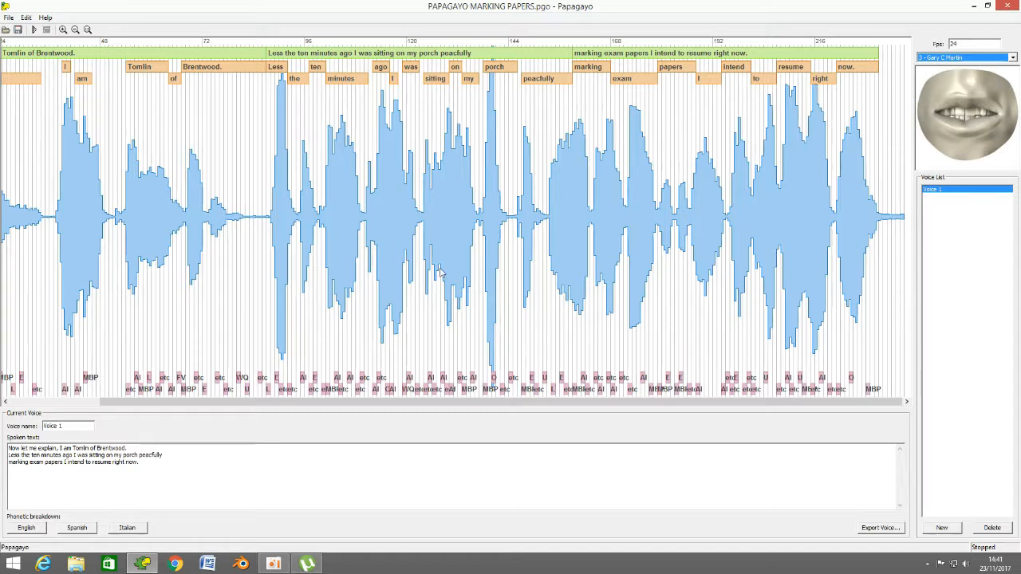
# Step: Play the lip-synced audio and preview the mouth shapes for the phrase starting with "marking" and for that word
pyautogui.click(33, 30)
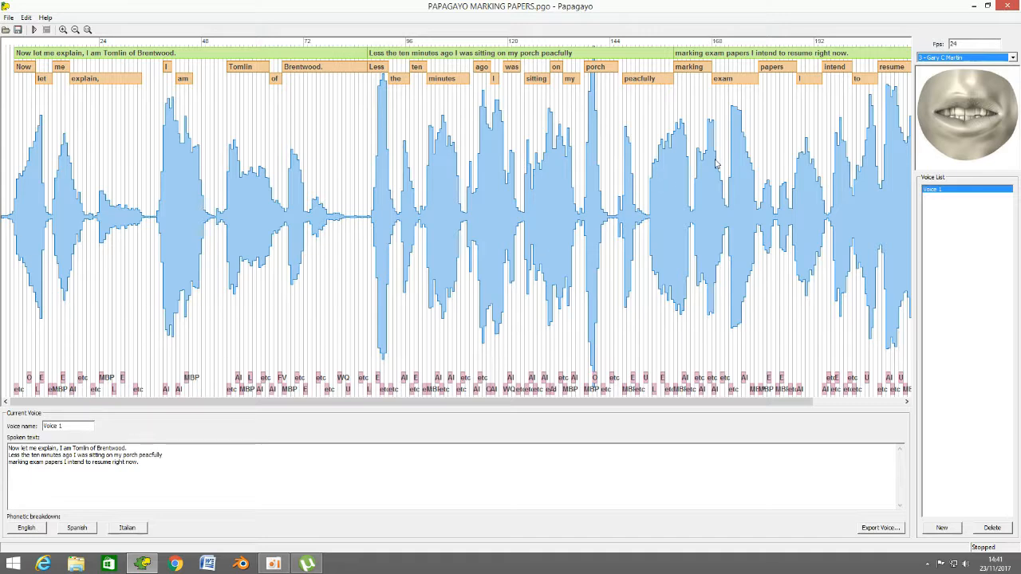
pyautogui.moveTo(604, 404); pyautogui.dragTo(748, 405)
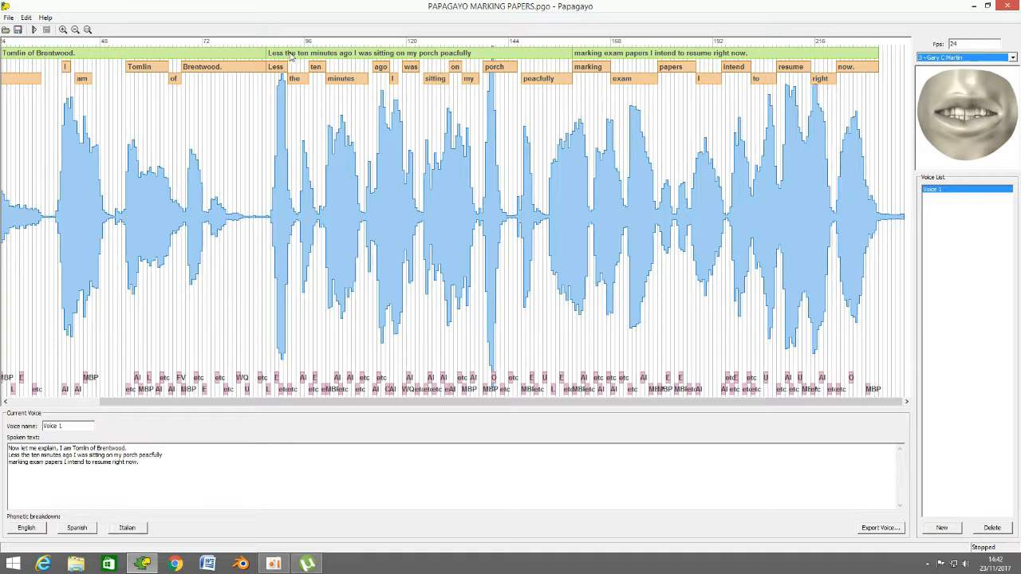
pyautogui.click(591, 57)
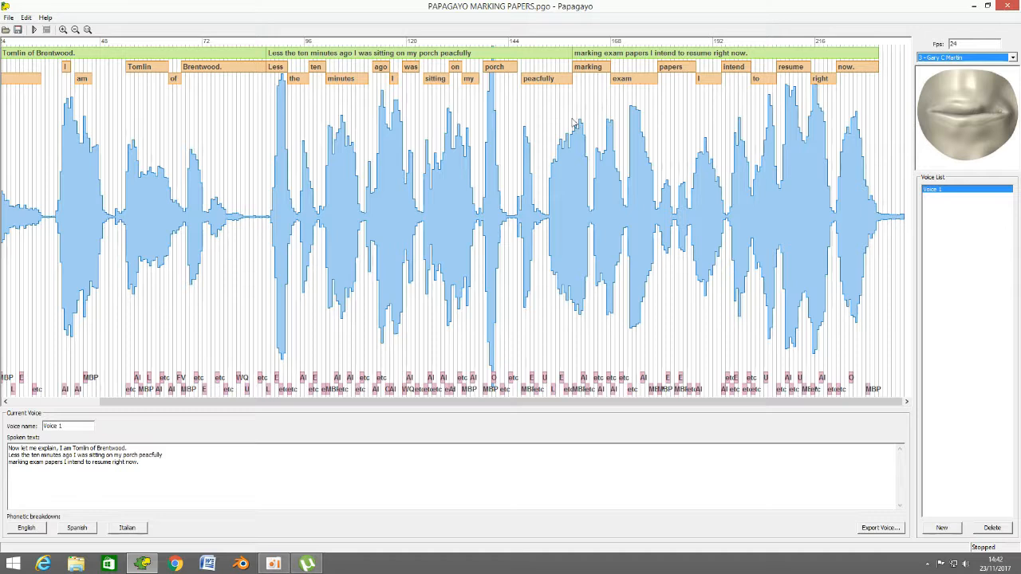
pyautogui.click(588, 69)
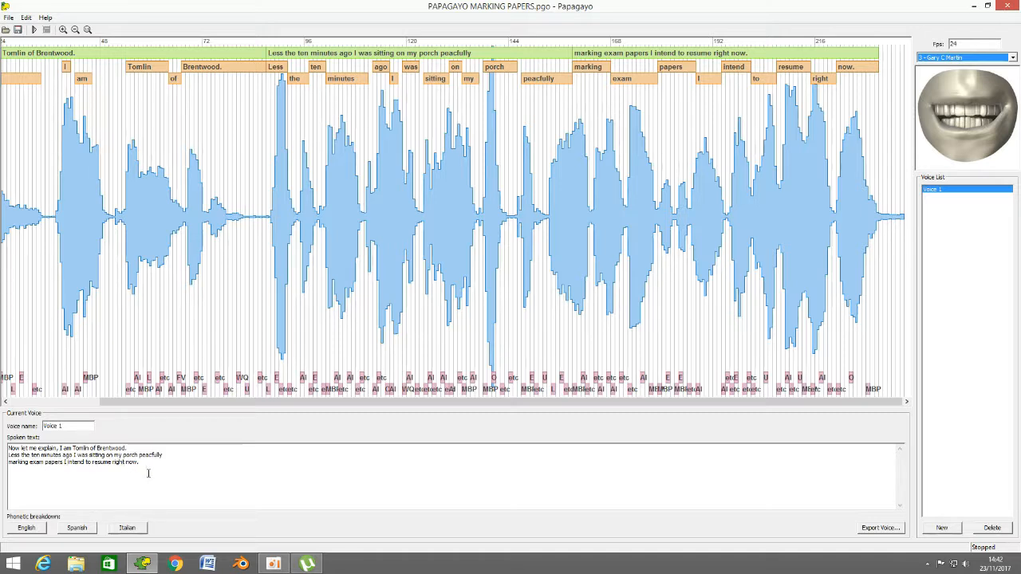
# Step: Minimize Papagayo, switch to Celtx and open the recent project George of Zander.celtx
pyautogui.click(974, 6)
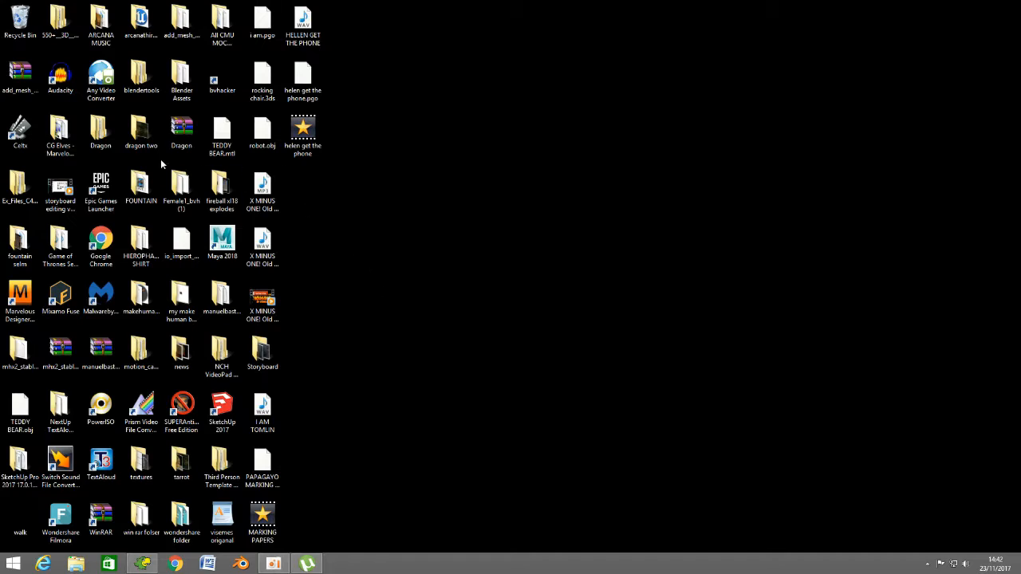
pyautogui.doubleClick(24, 133)
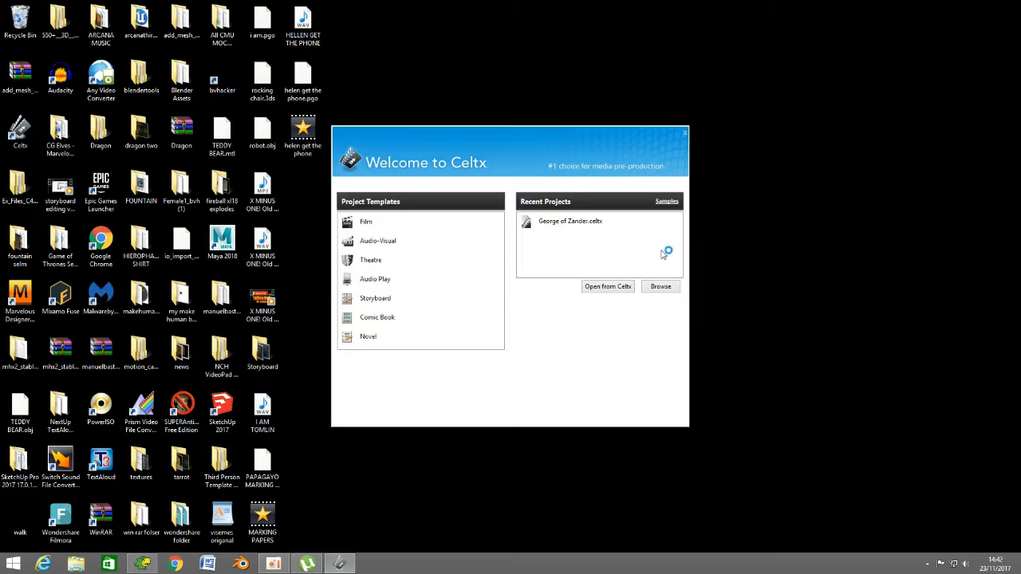
pyautogui.click(571, 223)
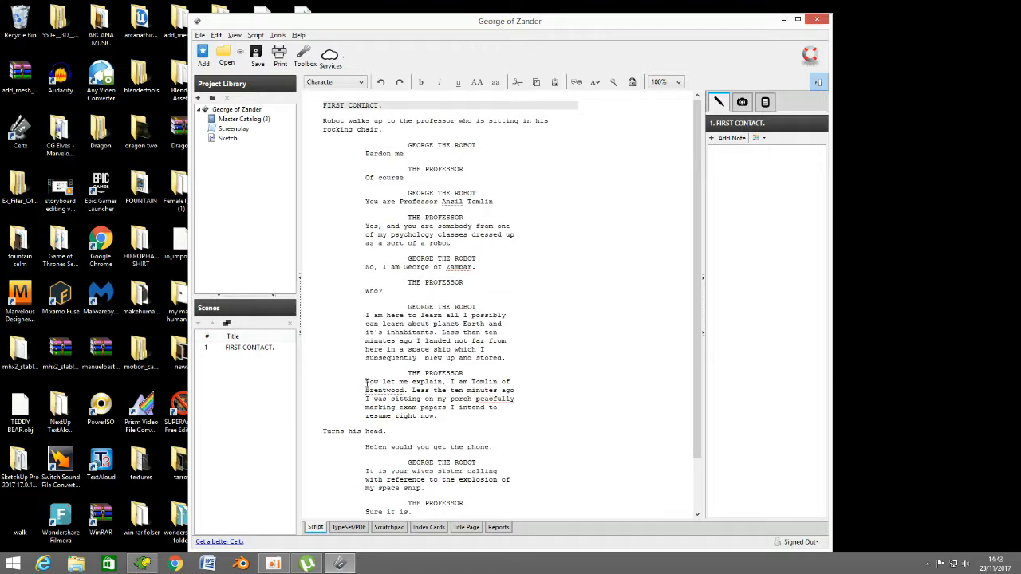
# Step: Copy the professor's dialogue from "Now let me explain" through "resume right now." and close Celtx
pyautogui.moveTo(366, 382); pyautogui.dragTo(536, 419)
pyautogui.rightClick(468, 383)
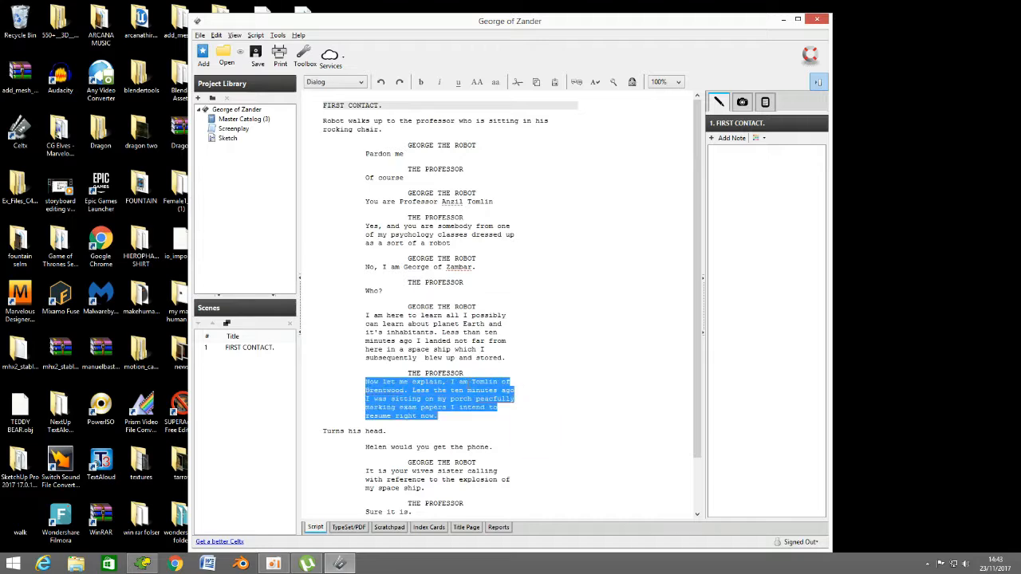
pyautogui.rightClick(459, 394)
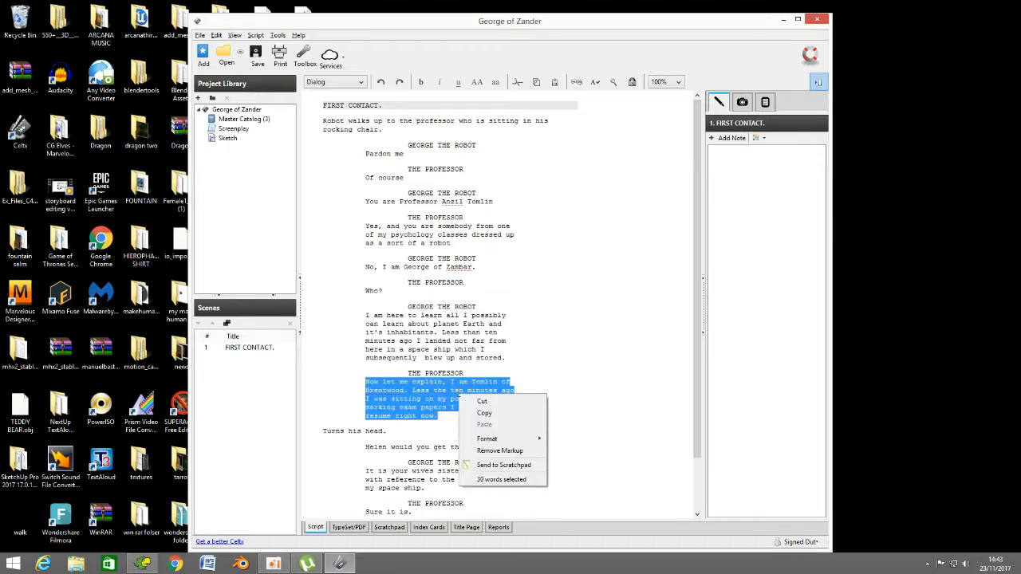
pyautogui.click(485, 413)
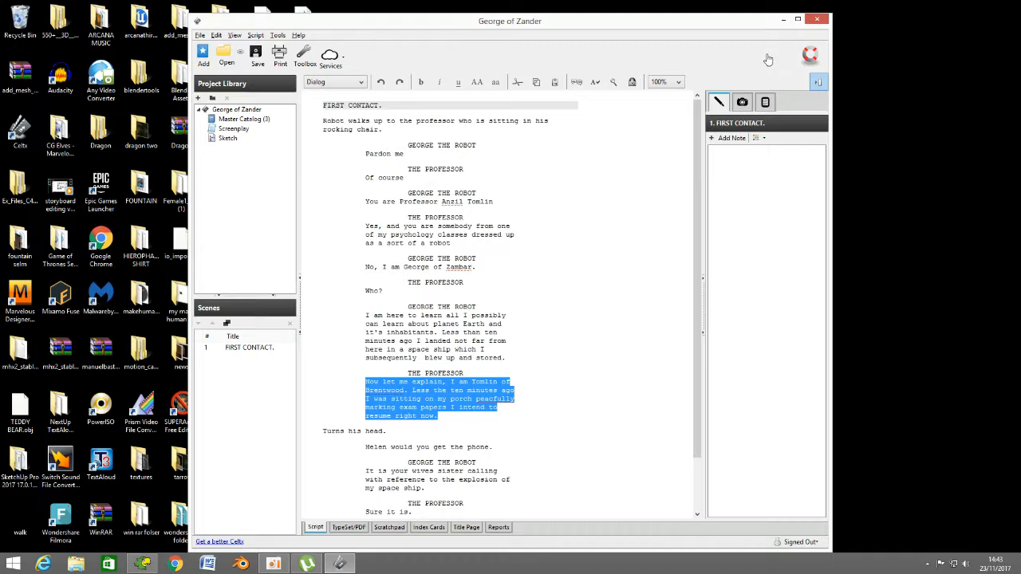
pyautogui.click(815, 20)
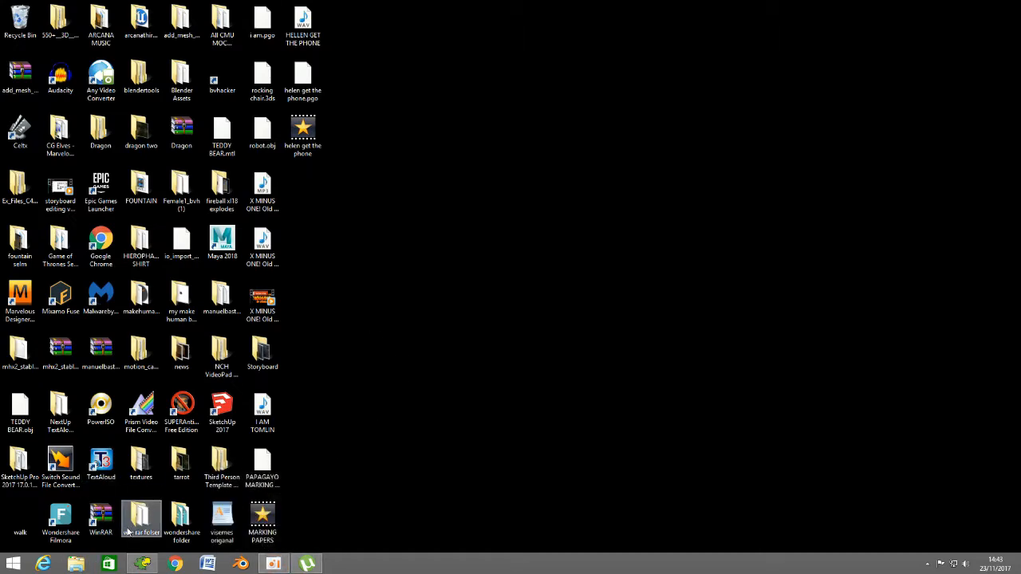
# Step: Switch back to Papagayo and start opening another file, saving the changes to the marking papers project
pyautogui.click(144, 564)
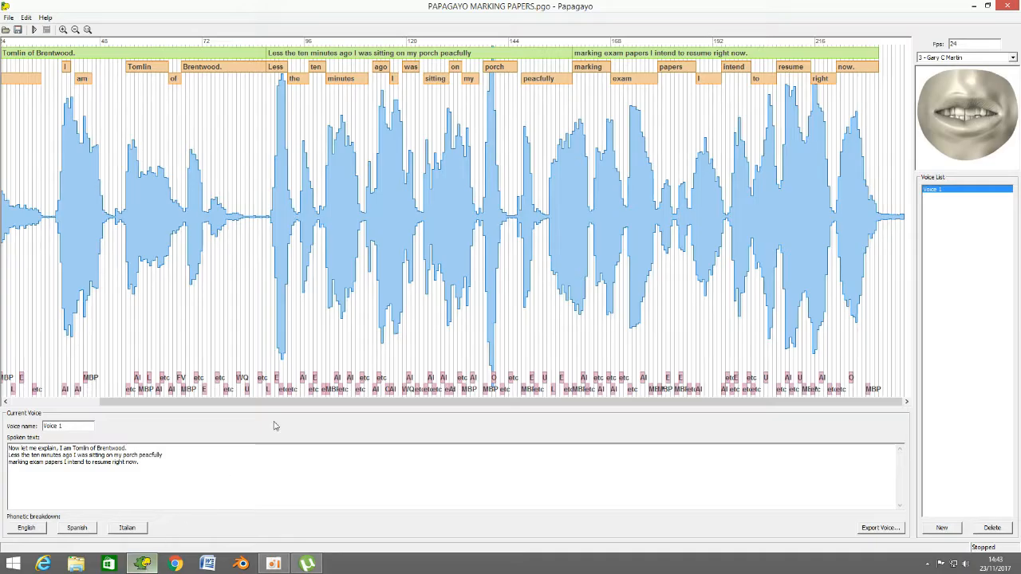
pyautogui.click(8, 18)
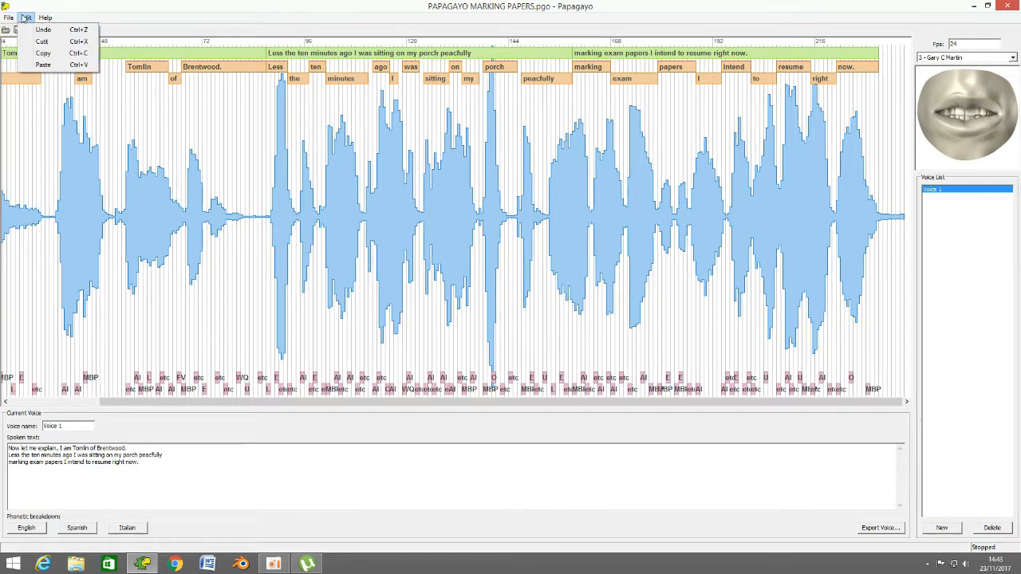
pyautogui.moveTo(27, 18)
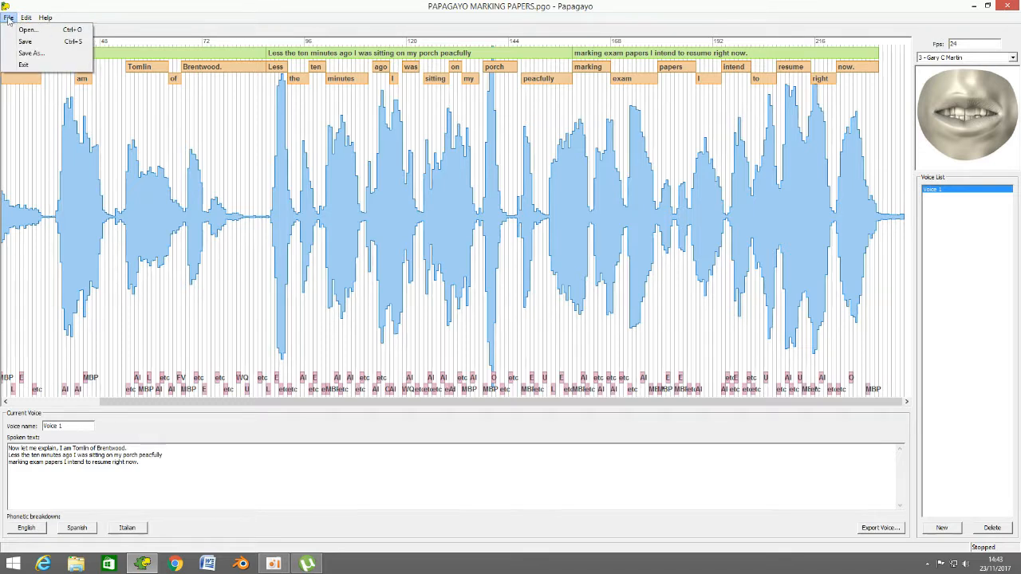
pyautogui.click(19, 31)
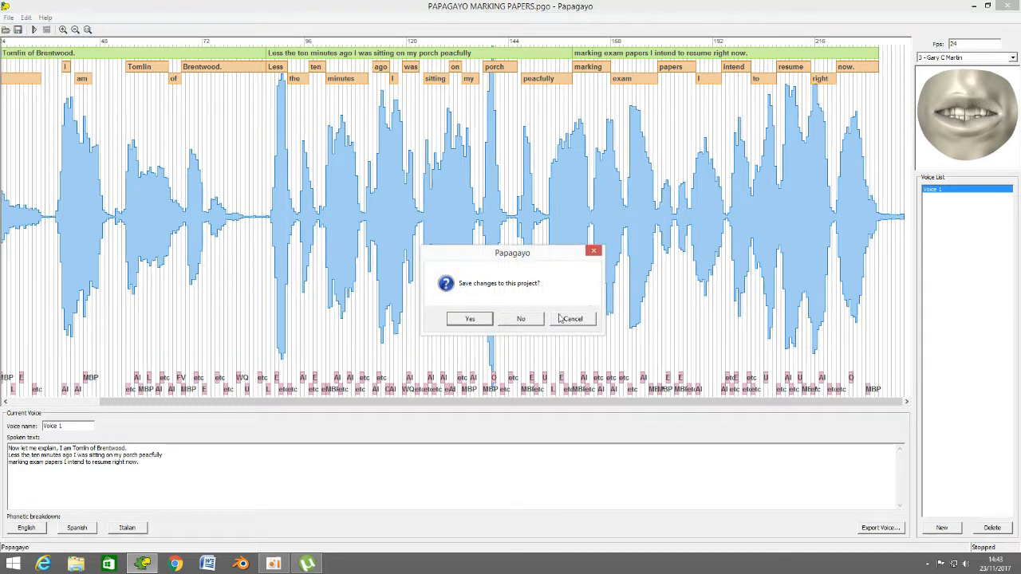
pyautogui.click(487, 320)
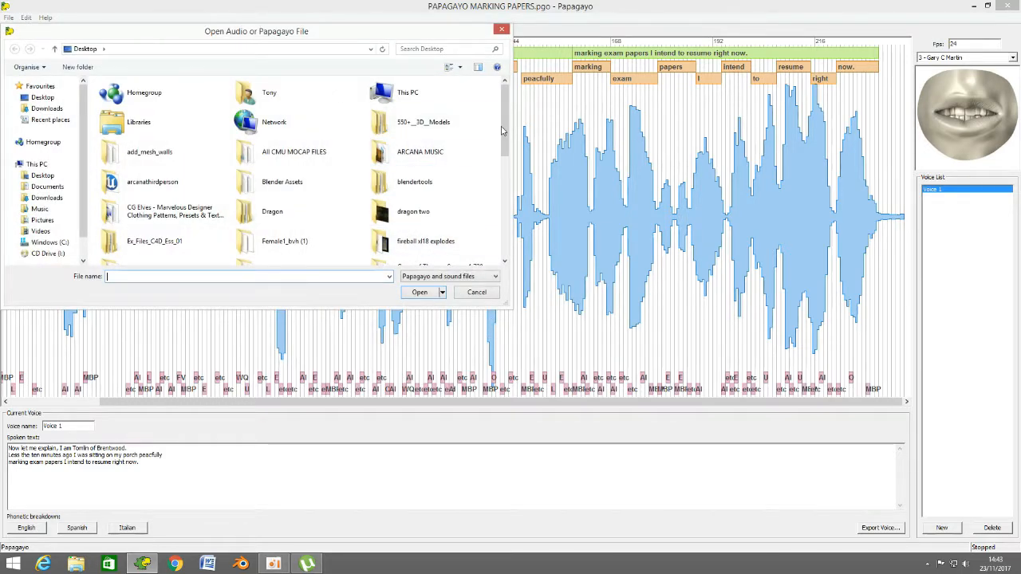
# Step: Load the Wave Sound file HELLEN GET THE PHONE from the Desktop and play it back
pyautogui.scroll(-8, 479, 231)
pyautogui.scroll(-1, 498, 228)
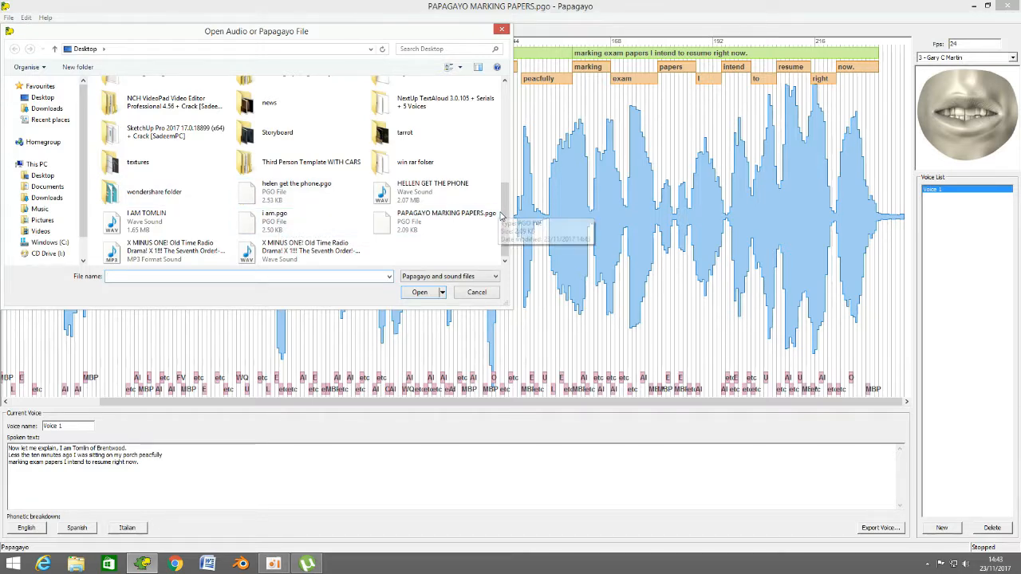
pyautogui.scroll(1, 499, 212)
pyautogui.scroll(-1, 498, 216)
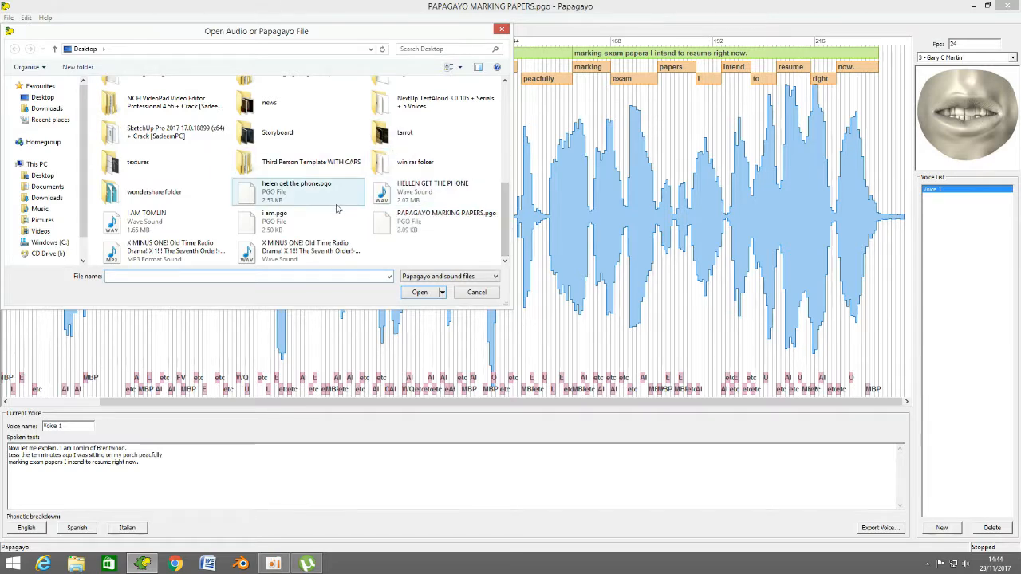
pyautogui.click(381, 196)
pyautogui.click(419, 292)
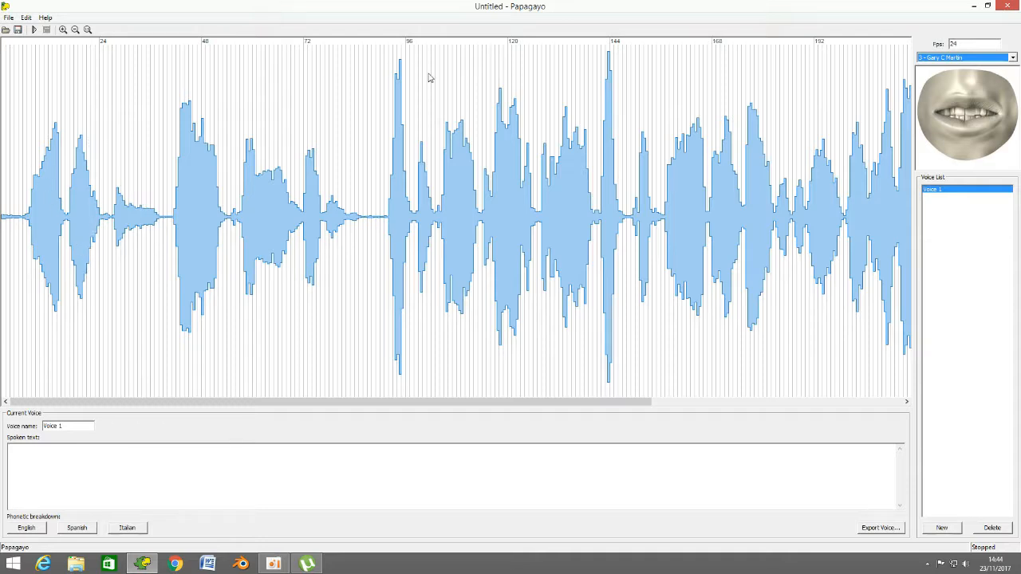
pyautogui.moveTo(337, 402); pyautogui.dragTo(269, 399)
pyautogui.click(34, 30)
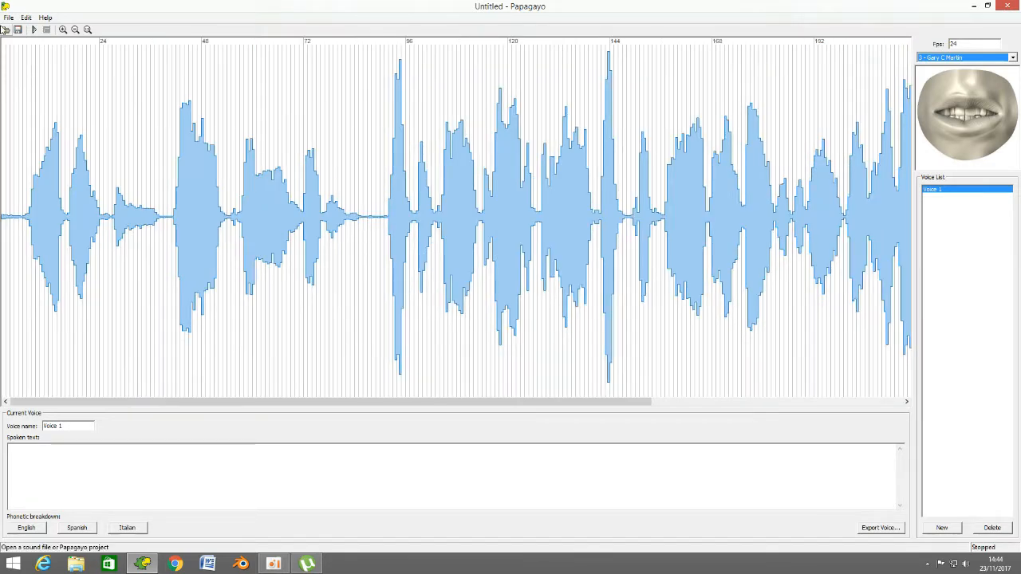
# Step: Paste the copied dialogue into the spoken text of Voice 1
pyautogui.click(16, 452)
pyautogui.rightClick(16, 452)
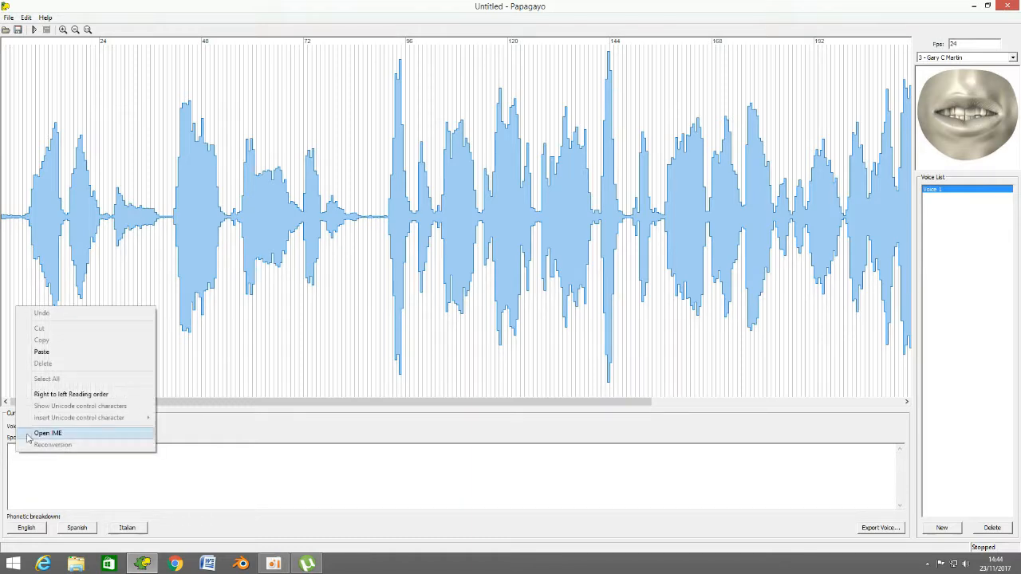
pyautogui.click(60, 354)
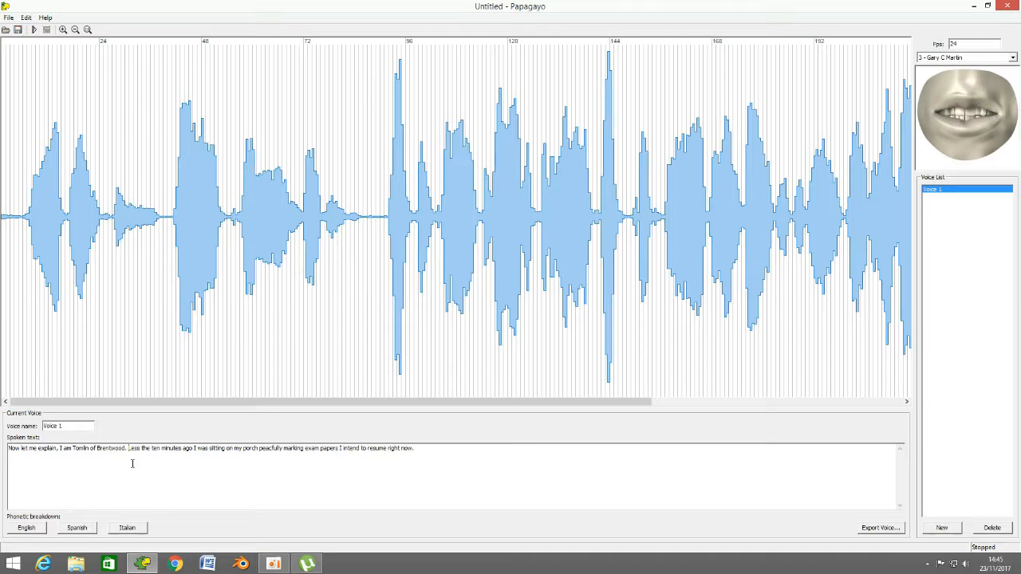
# Step: Split the spoken text into four lines, breaking it after "Brentwood.", "ago" and "peacfully"
pyautogui.press('Return')
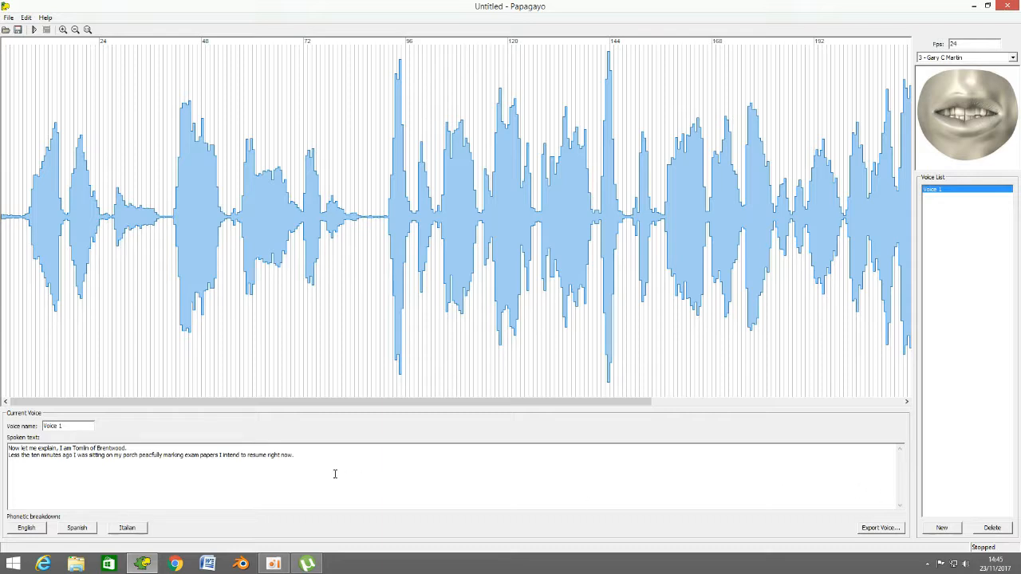
pyautogui.press('Return')
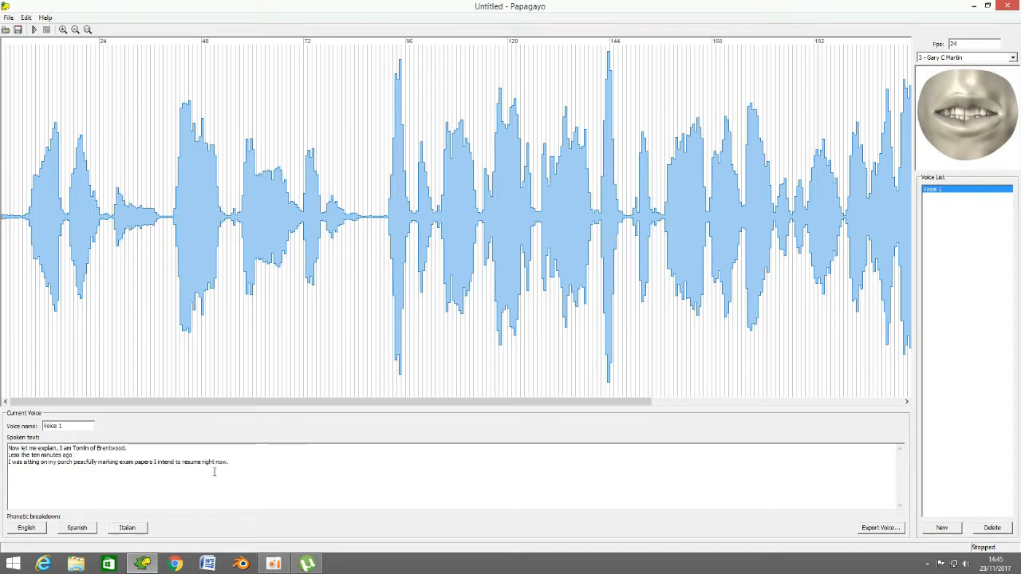
pyautogui.click(97, 462)
pyautogui.press('Delete')
pyautogui.press('Return')
pyautogui.click(29, 469)
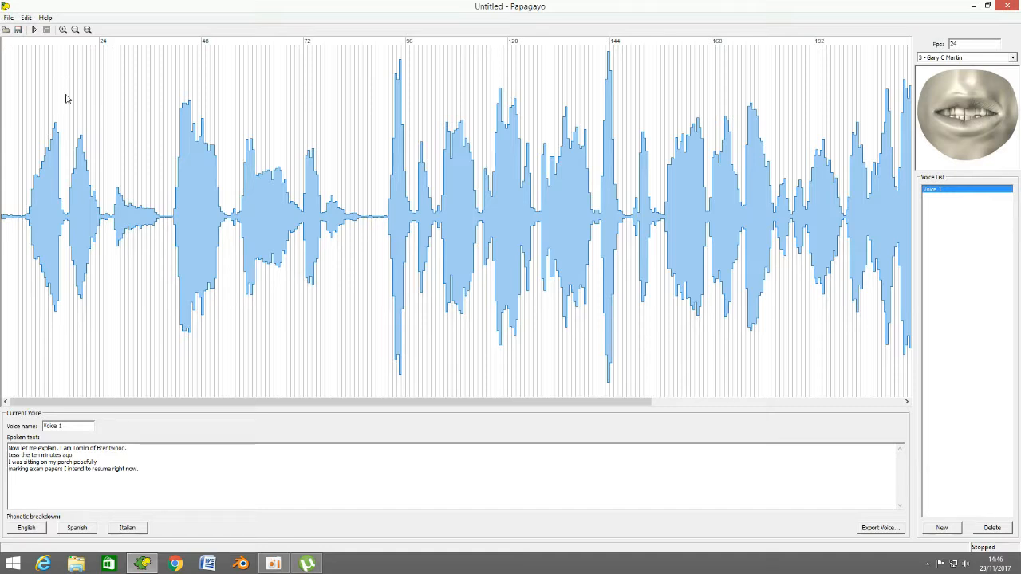
# Step: Run the English phonetic breakdown, entering MBP E etc FV U L E MBP as the phonemes for the unknown word "peacfully"
pyautogui.click(41, 528)
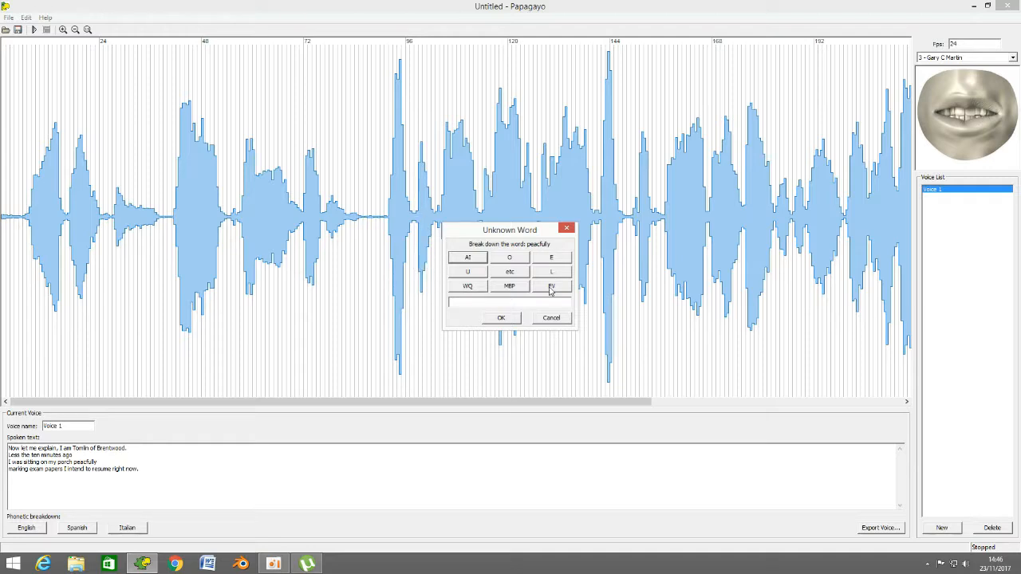
pyautogui.click(509, 286)
pyautogui.click(551, 260)
pyautogui.click(508, 274)
pyautogui.click(551, 287)
pyautogui.click(476, 273)
pyautogui.click(554, 274)
pyautogui.click(554, 260)
pyautogui.click(520, 287)
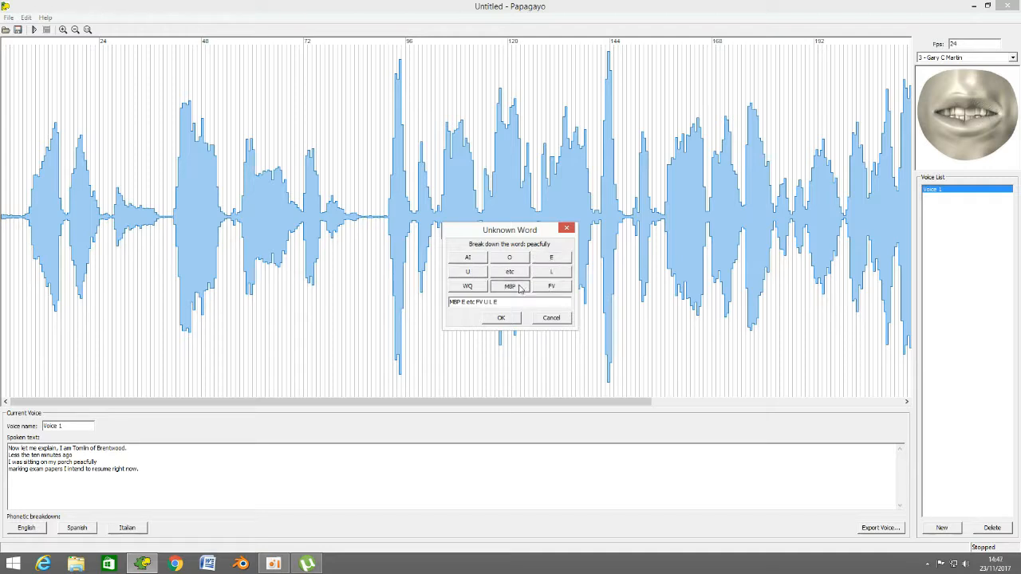
pyautogui.click(502, 318)
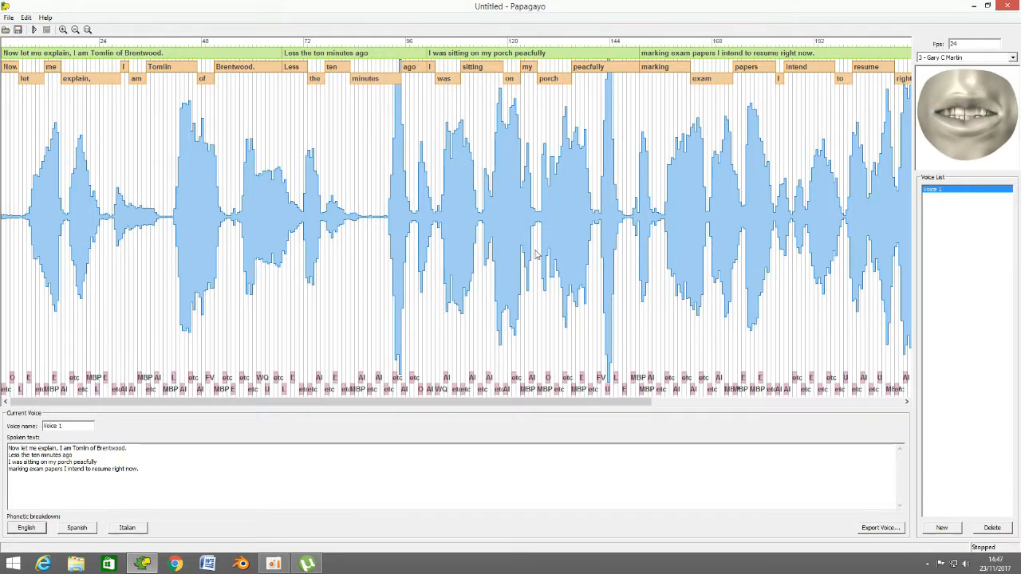
pyautogui.moveTo(220, 402); pyautogui.dragTo(489, 438)
pyautogui.click(282, 561)
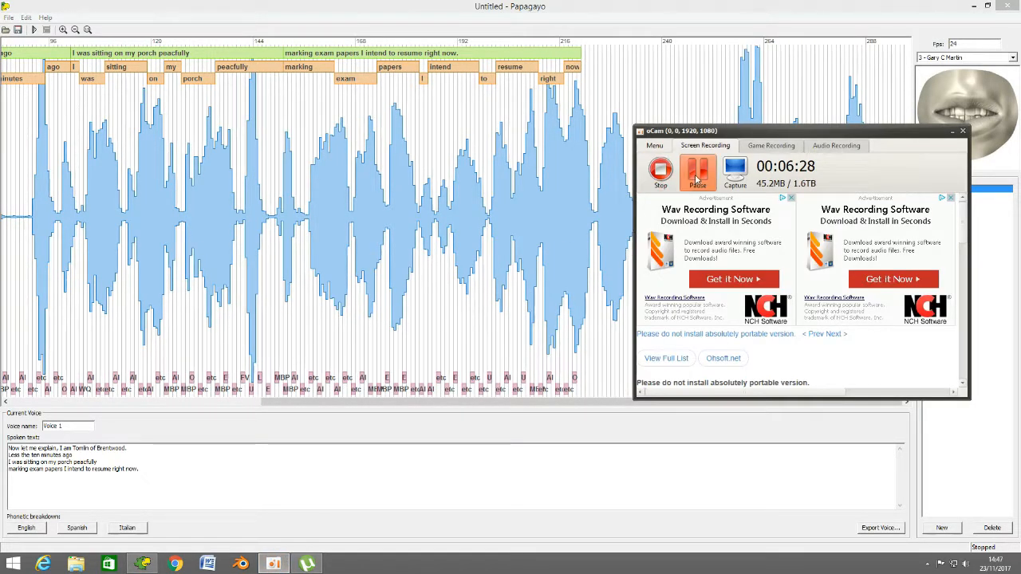
pyautogui.click(687, 185)
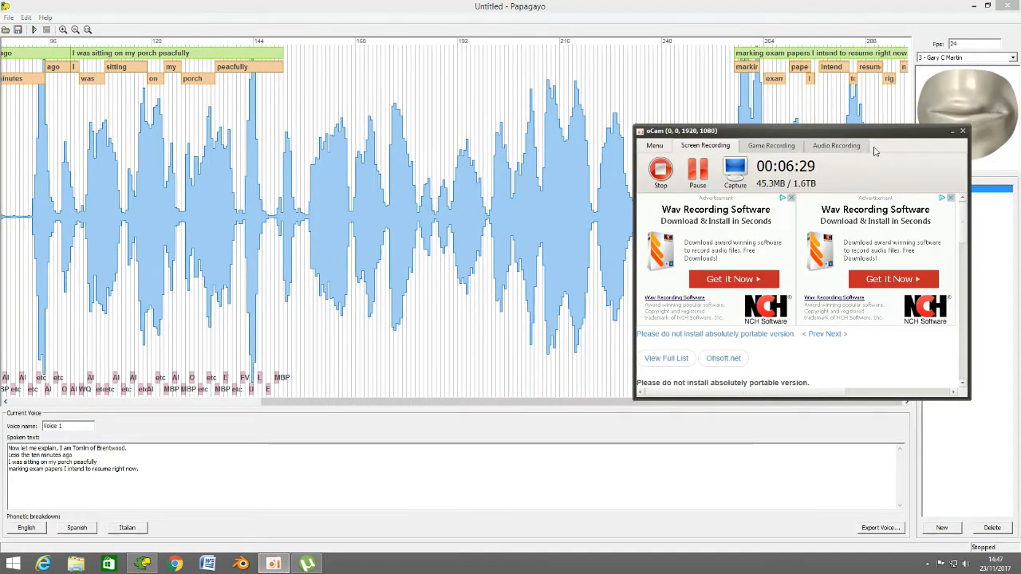
pyautogui.click(952, 134)
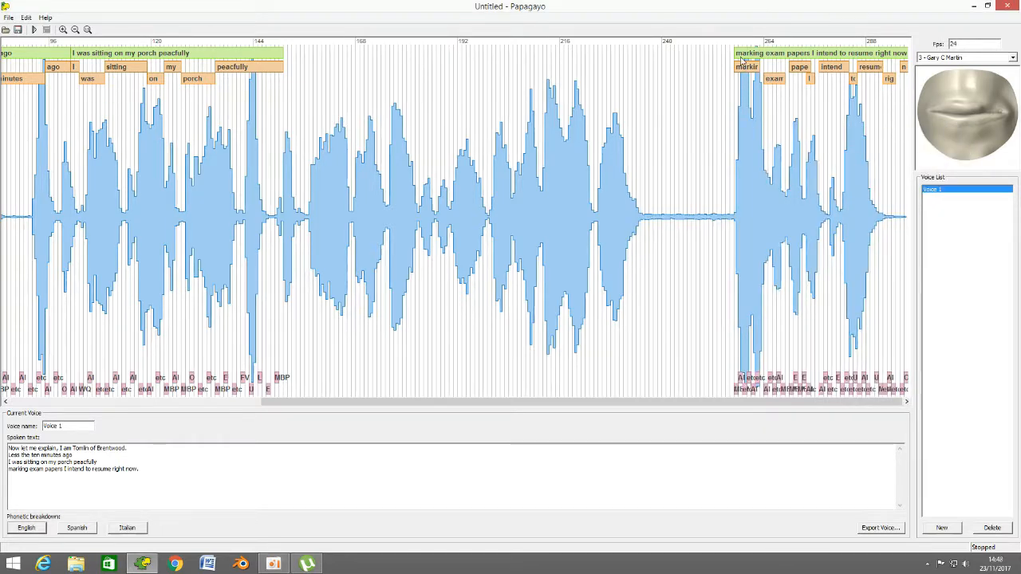
# Step: Try stretching the last phrase back to "peacfully", then try shifting "I was sitting on my porch peacfully" to start near frame 184
pyautogui.moveTo(738, 52)
pyautogui.mouseDown()
pyautogui.moveTo(722, 63)
pyautogui.moveTo(287, 123)
pyautogui.mouseUp()
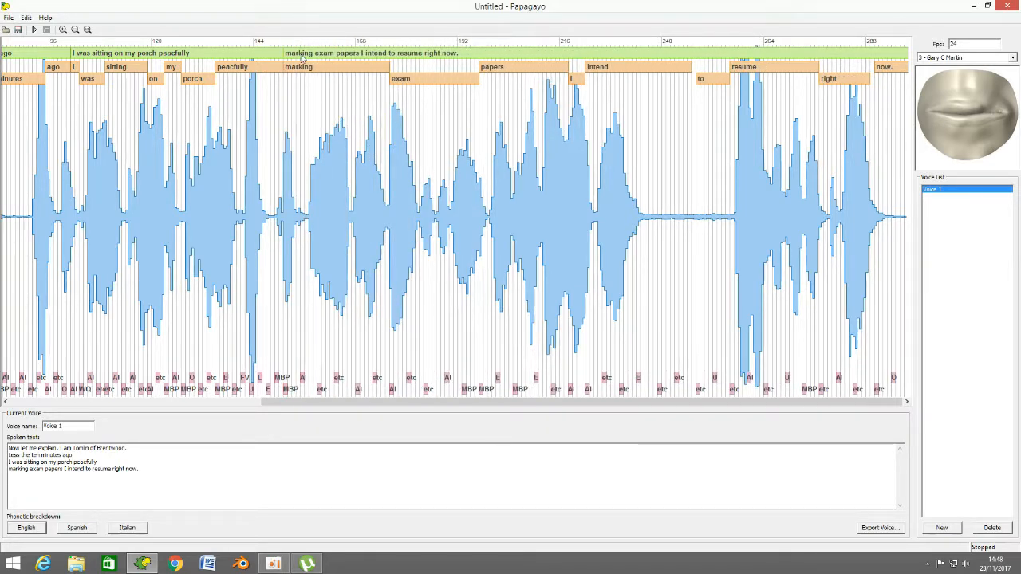
pyautogui.moveTo(300, 59); pyautogui.dragTo(737, 99)
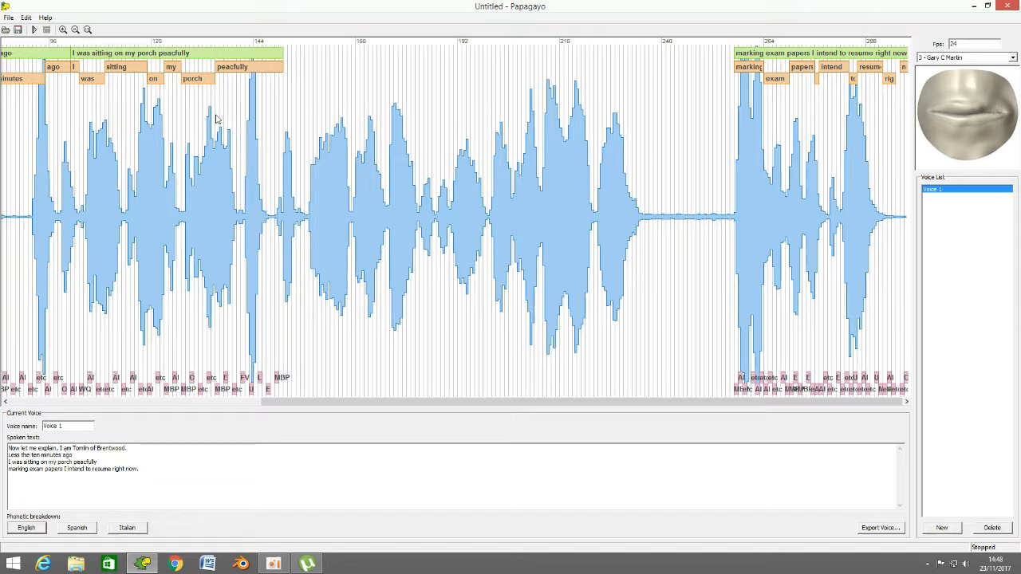
pyautogui.moveTo(150, 56); pyautogui.dragTo(509, 80)
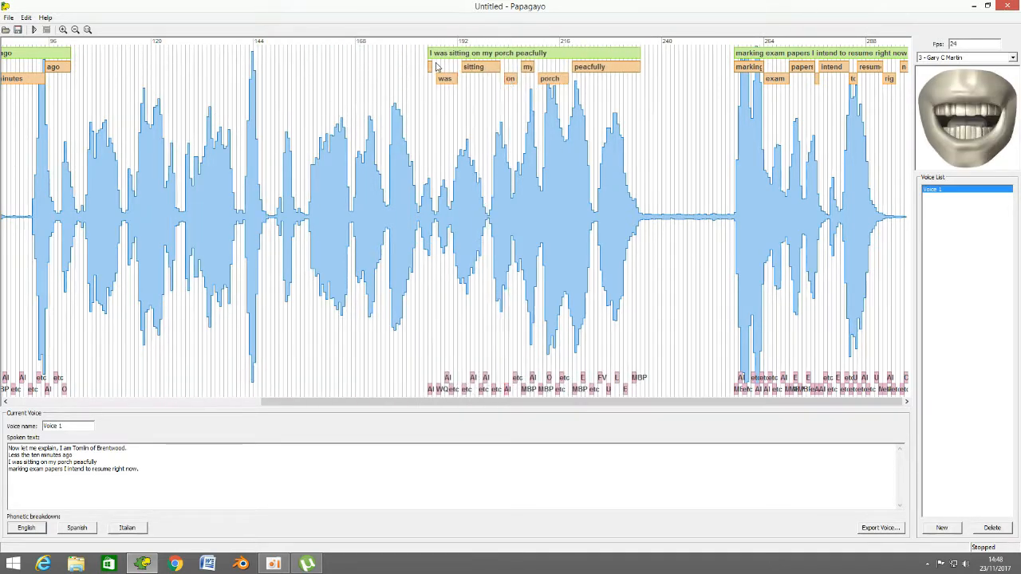
pyautogui.moveTo(406, 89); pyautogui.dragTo(652, 107)
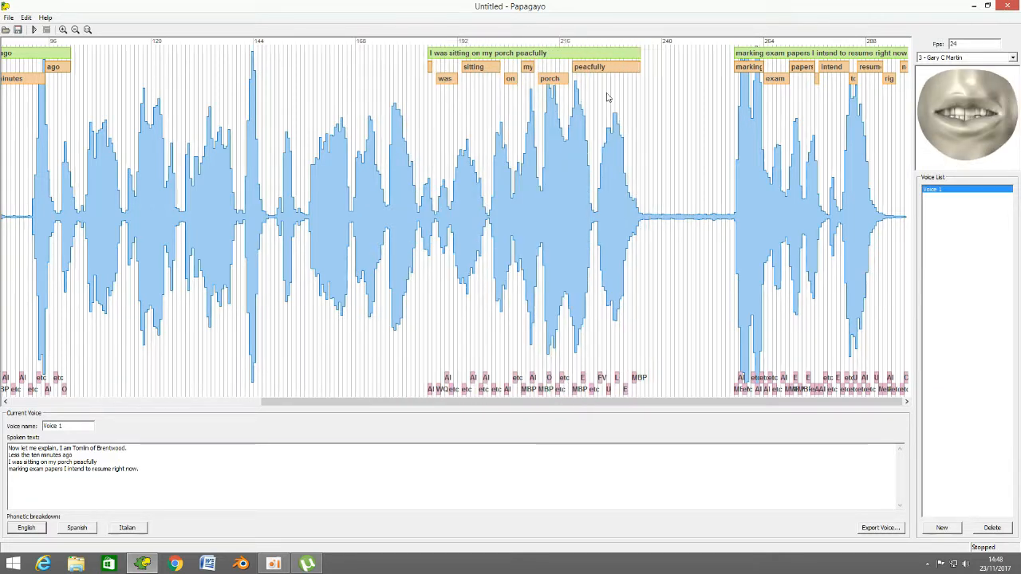
# Step: Move the phrase "I was sitting on my porch peacfully" back to directly after "ago", listening to the audio that follows
pyautogui.moveTo(500, 56); pyautogui.dragTo(351, 53)
pyautogui.click(269, 105)
pyautogui.moveTo(268, 105); pyautogui.dragTo(666, 237)
pyautogui.moveTo(402, 53); pyautogui.dragTo(204, 52)
# Step: Fit the phrase "marking exam papers I intend to resume right now." to the audio from about frame 155 to frame 234
pyautogui.moveTo(739, 56); pyautogui.dragTo(860, 178)
pyautogui.moveTo(802, 53); pyautogui.dragTo(742, 64)
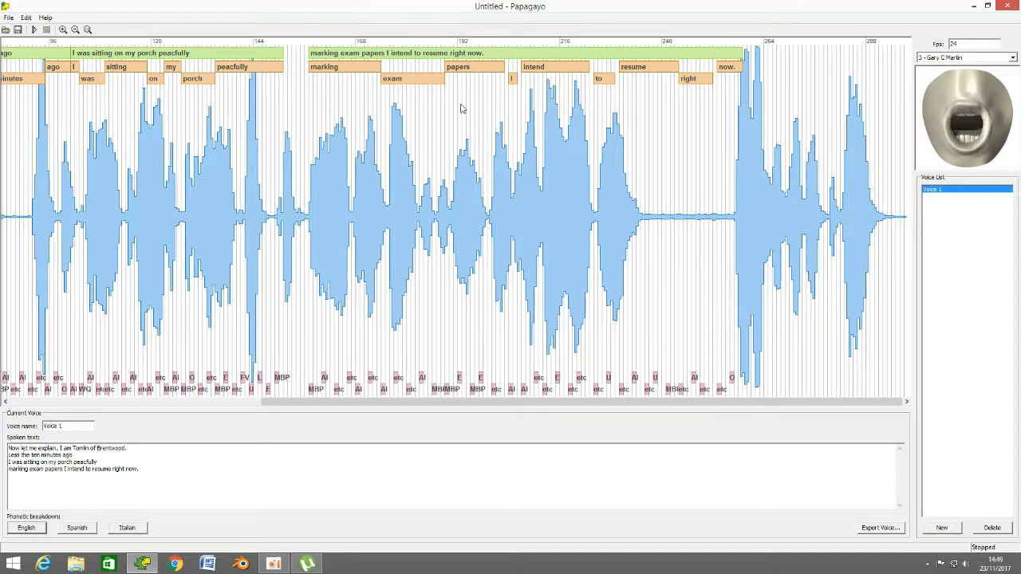
pyautogui.click(273, 121)
pyautogui.moveTo(274, 122); pyautogui.dragTo(643, 150)
pyautogui.moveTo(740, 56); pyautogui.dragTo(639, 61)
pyautogui.moveTo(312, 55); pyautogui.dragTo(305, 57)
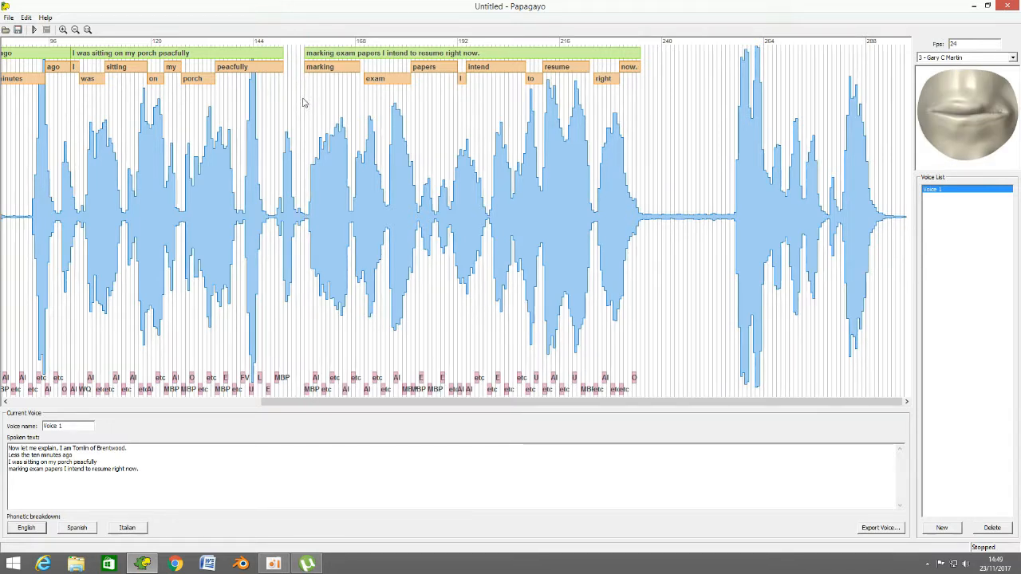
# Step: Listen to the audio under the last phrase and play the word "marking" to check their alignment
pyautogui.moveTo(303, 102); pyautogui.dragTo(648, 153)
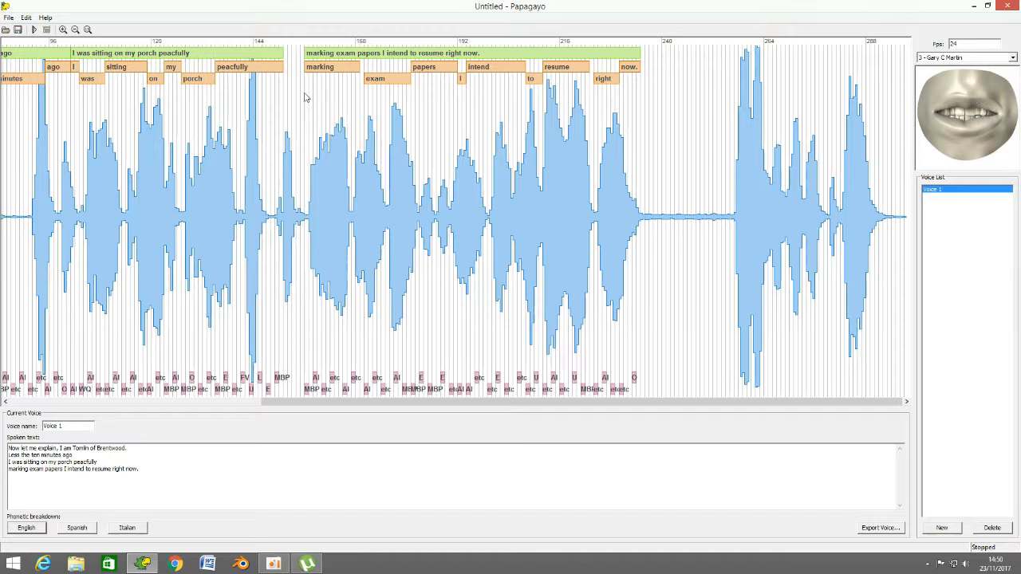
pyautogui.moveTo(303, 96); pyautogui.dragTo(643, 169)
pyautogui.click(321, 71)
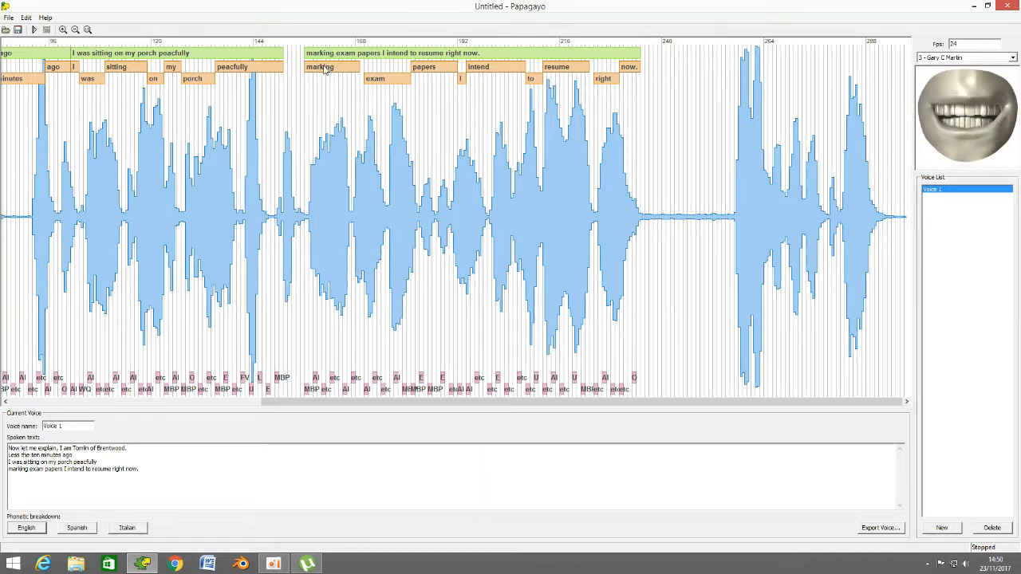
pyautogui.click(325, 72)
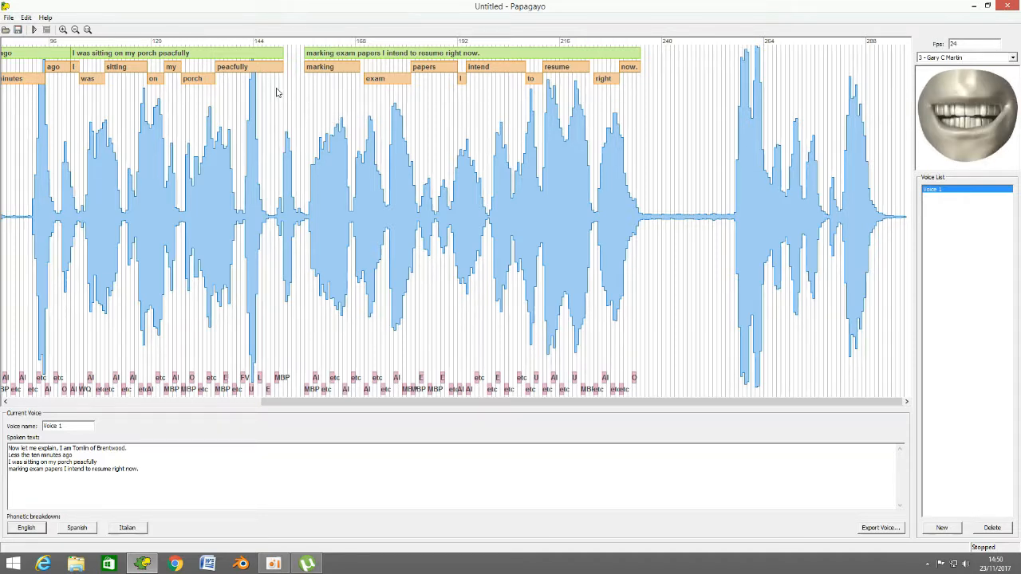
# Step: Extend "I was sitting on my porch peacfully" to about frame 161 and start the "marking exam papers" phrase at that frame
pyautogui.moveTo(282, 58); pyautogui.dragTo(299, 62)
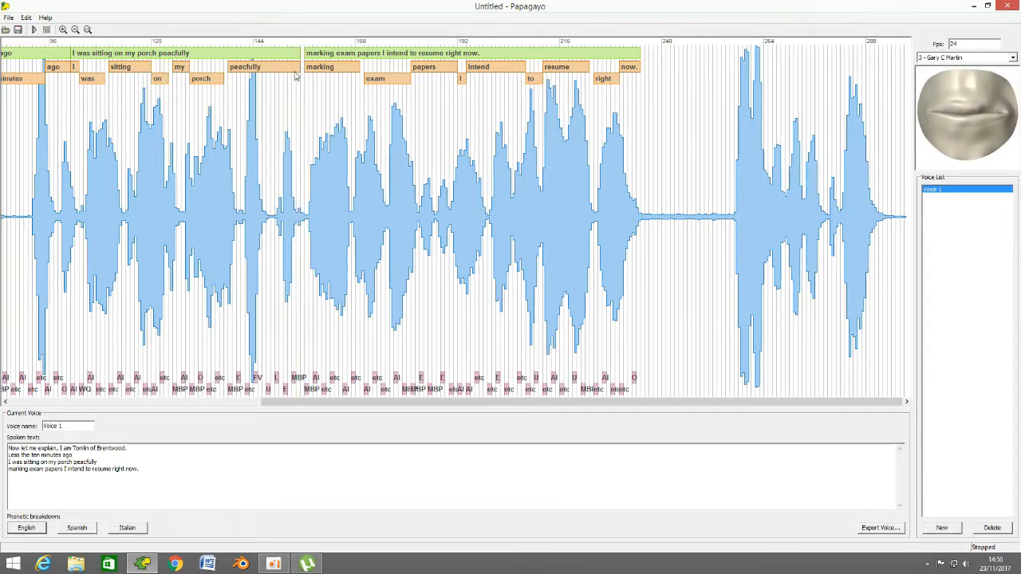
pyautogui.click(282, 83)
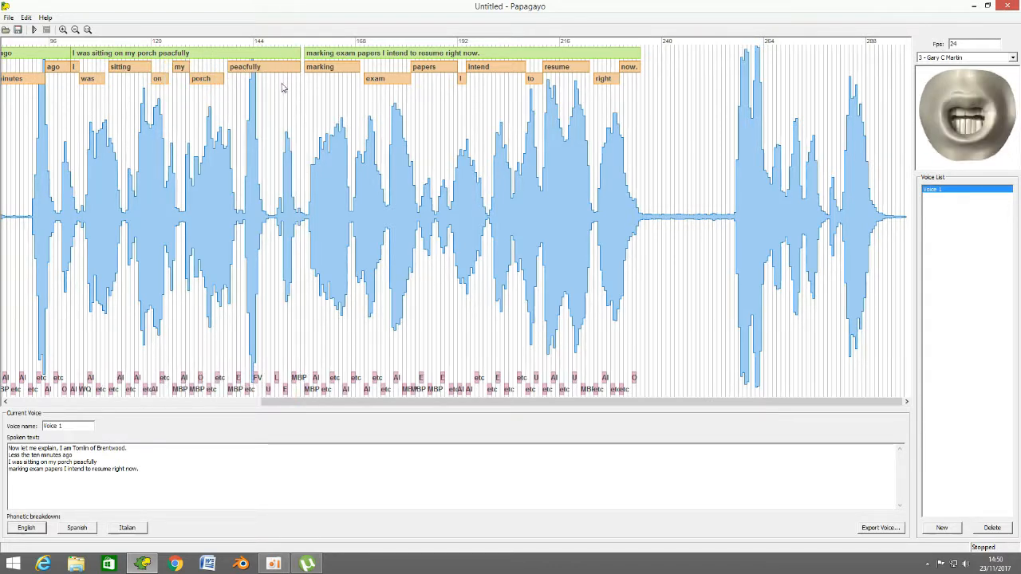
pyautogui.moveTo(301, 58); pyautogui.dragTo(331, 57)
pyautogui.doubleClick(327, 69)
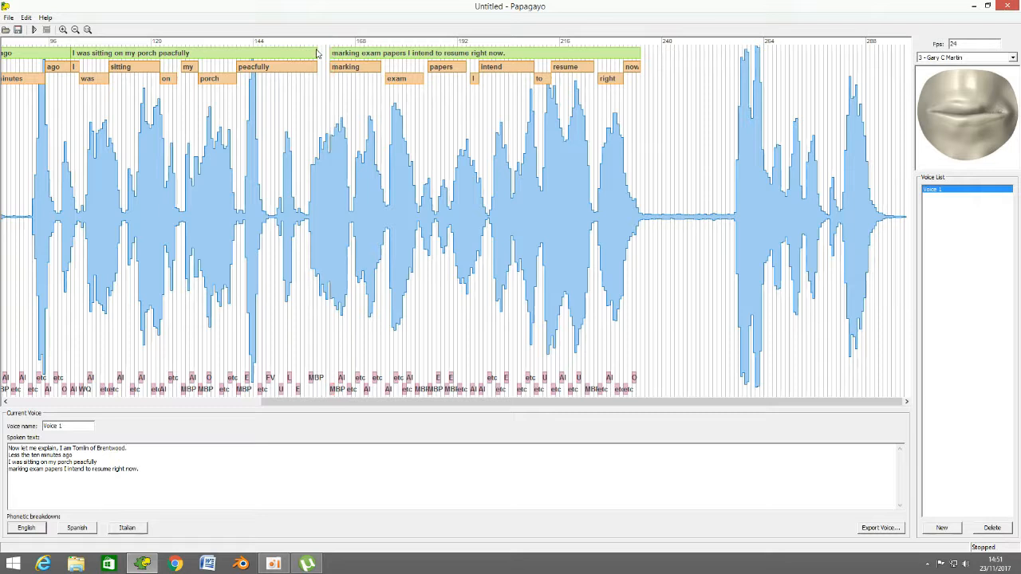
pyautogui.click(333, 67)
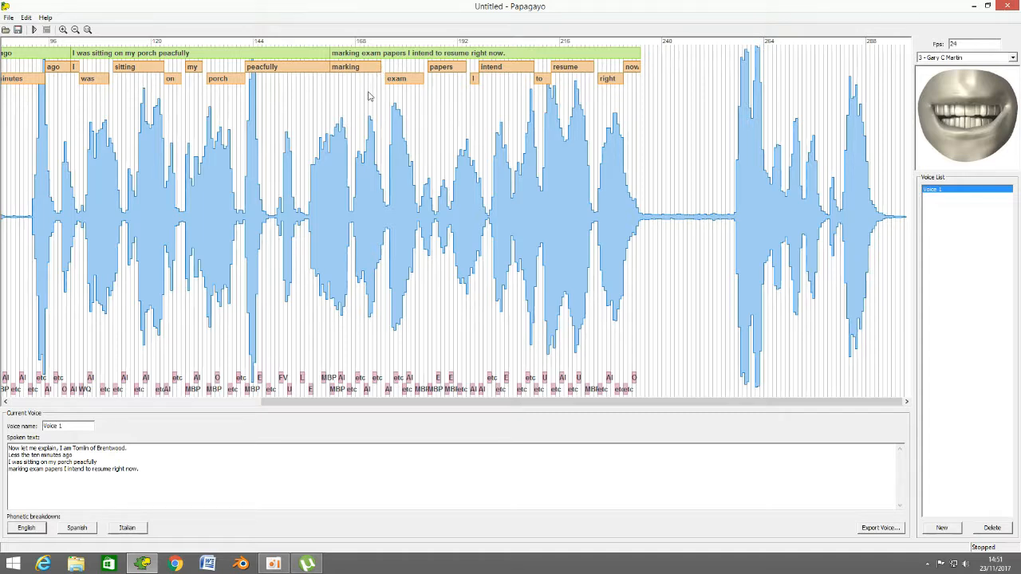
# Step: Fit the word "exam" between about frames 170 and 183, with "marking" ending before it and "papers" starting after it
pyautogui.moveTo(371, 75); pyautogui.dragTo(371, 86)
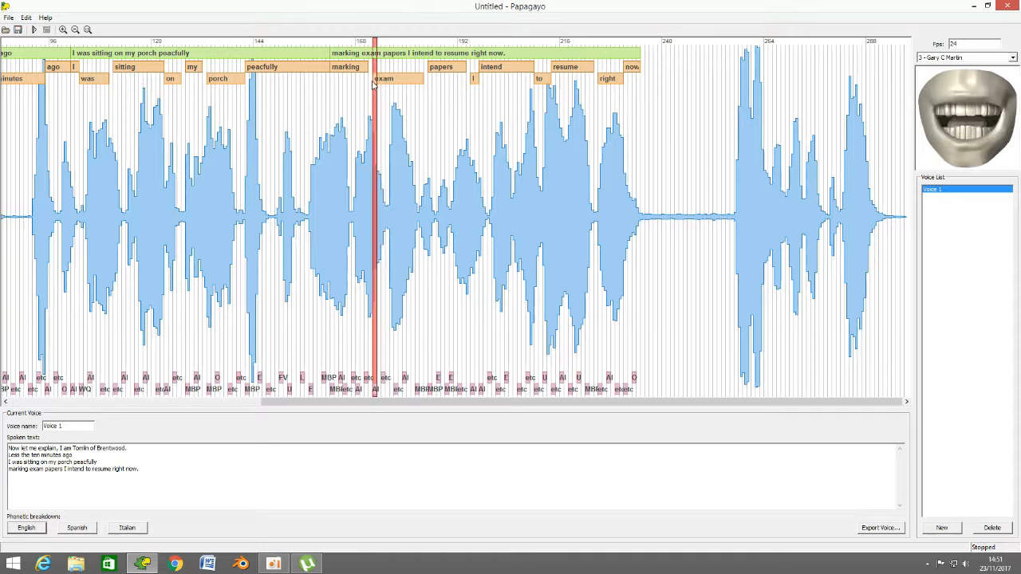
pyautogui.click(356, 71)
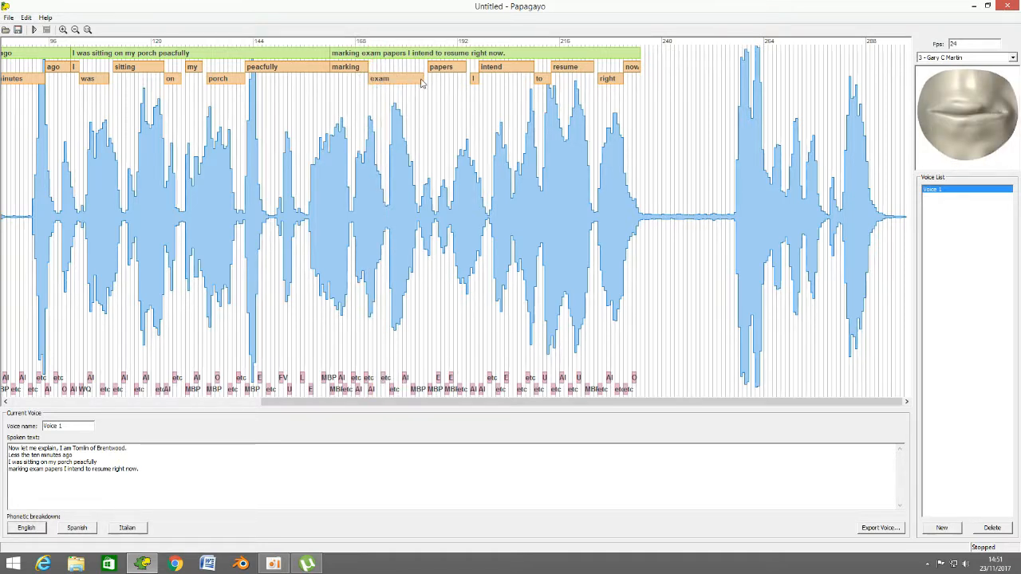
pyautogui.moveTo(372, 90)
pyautogui.mouseDown()
pyautogui.moveTo(455, 102)
pyautogui.moveTo(425, 83)
pyautogui.mouseUp()
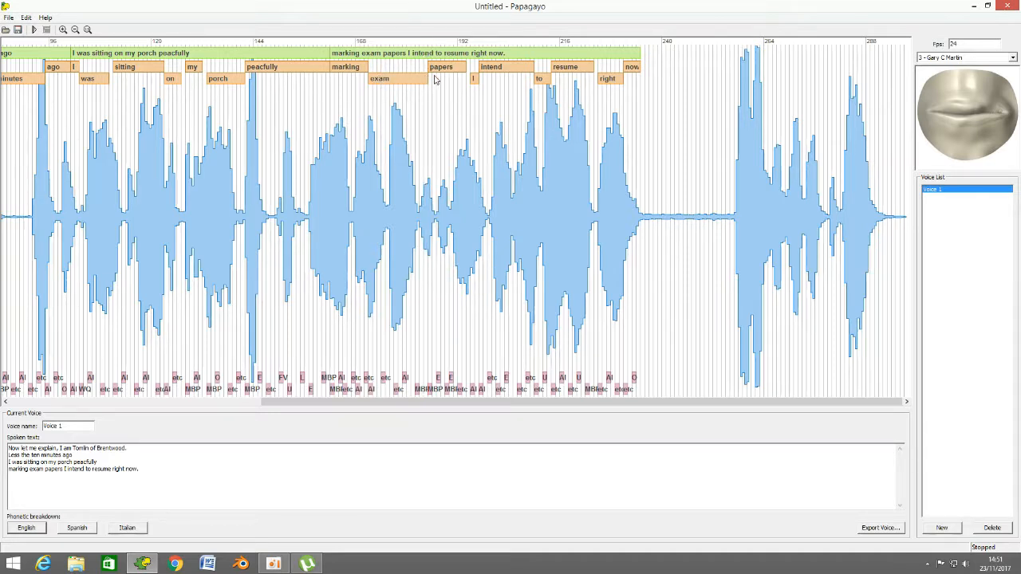
pyautogui.click(347, 66)
pyautogui.click(383, 81)
pyautogui.click(436, 70)
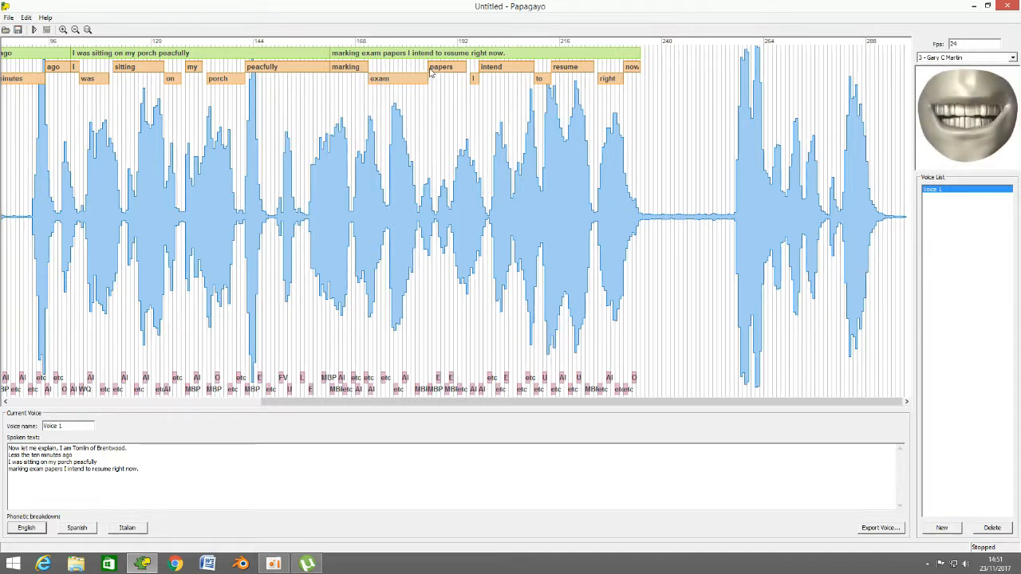
pyautogui.moveTo(431, 72); pyautogui.dragTo(425, 70)
# Step: Shorten "papers" to end at about frame 190 and fit the following "I" up to about frame 194, where "intend" starts
pyautogui.click(446, 72)
pyautogui.moveTo(461, 70)
pyautogui.mouseDown()
pyautogui.moveTo(447, 72)
pyautogui.moveTo(468, 82)
pyautogui.moveTo(454, 82)
pyautogui.mouseUp()
pyautogui.click(455, 79)
pyautogui.moveTo(488, 70); pyautogui.dragTo(472, 71)
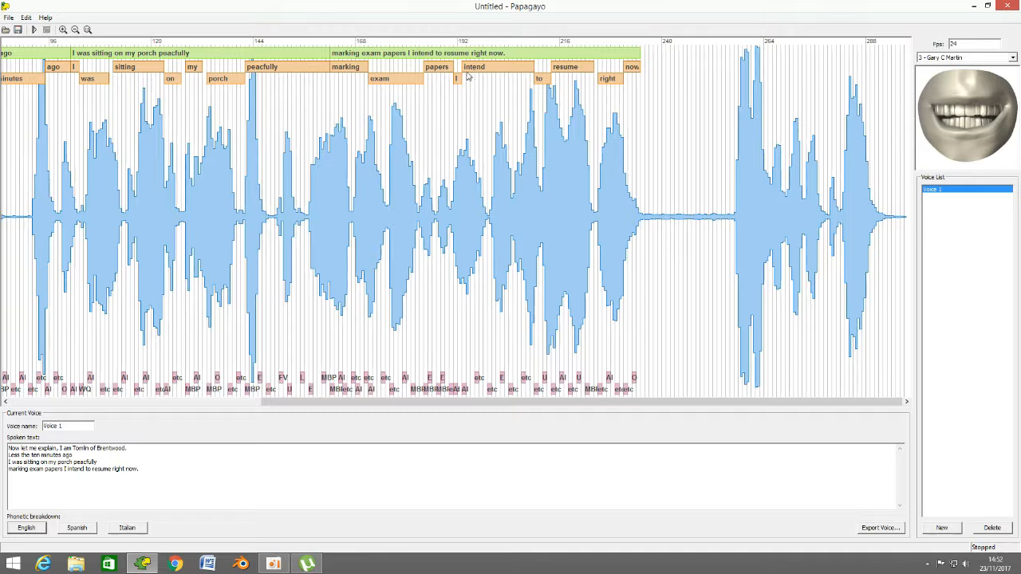
pyautogui.moveTo(467, 70)
pyautogui.mouseDown()
pyautogui.moveTo(475, 71)
pyautogui.moveTo(466, 80)
pyautogui.moveTo(485, 73)
pyautogui.mouseUp()
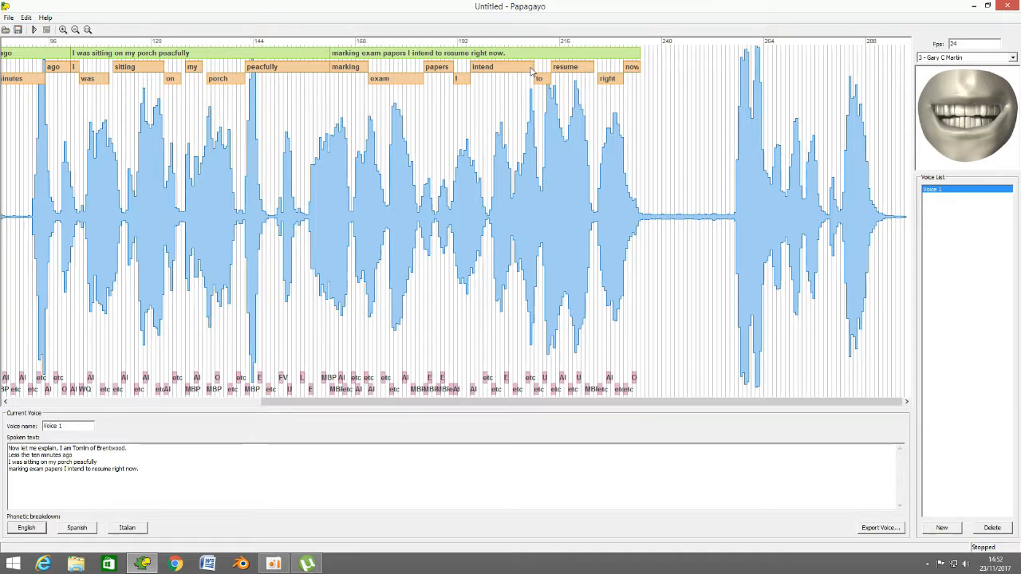
# Step: Shorten the word "intend" so that it ends and "to" begins at about frame 204
pyautogui.moveTo(529, 73)
pyautogui.mouseDown()
pyautogui.moveTo(517, 73)
pyautogui.moveTo(529, 81)
pyautogui.moveTo(520, 84)
pyautogui.mouseUp()
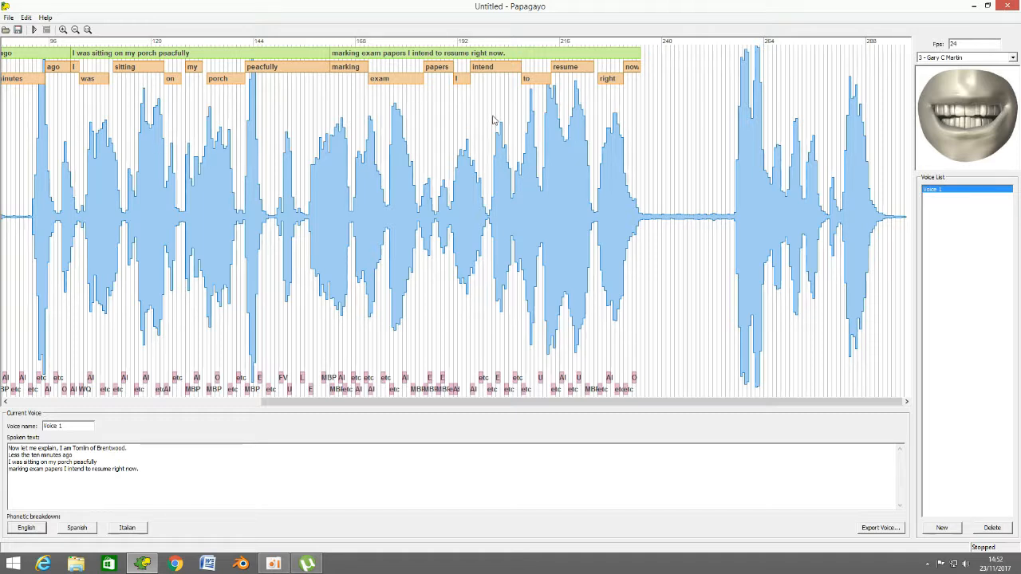
pyautogui.click(489, 72)
pyautogui.moveTo(520, 72); pyautogui.dragTo(513, 80)
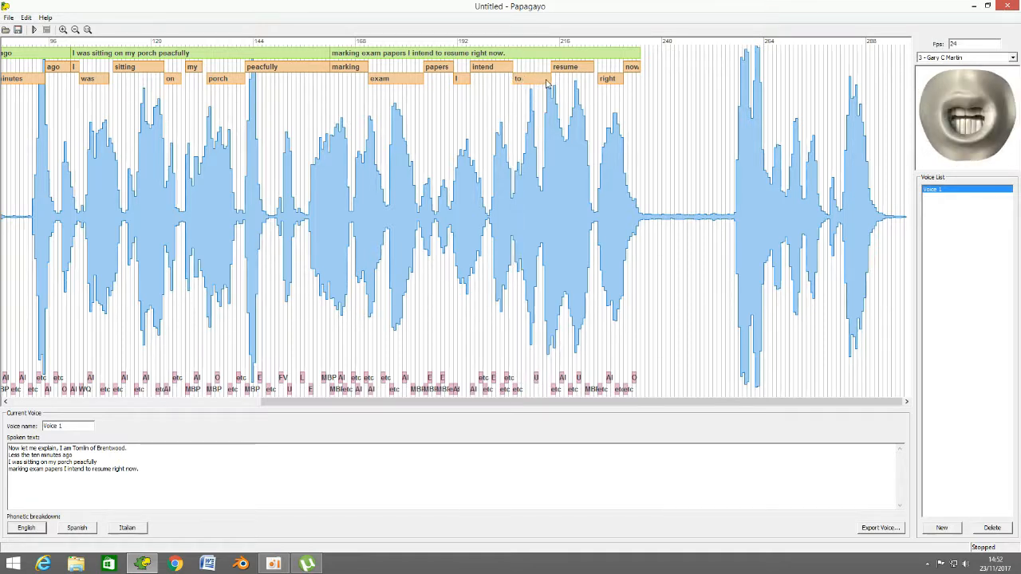
# Step: Align the closing words so "resume" starts at about frame 207, "right" at about 218 and "now." at about 224
pyautogui.moveTo(548, 82); pyautogui.dragTo(524, 81)
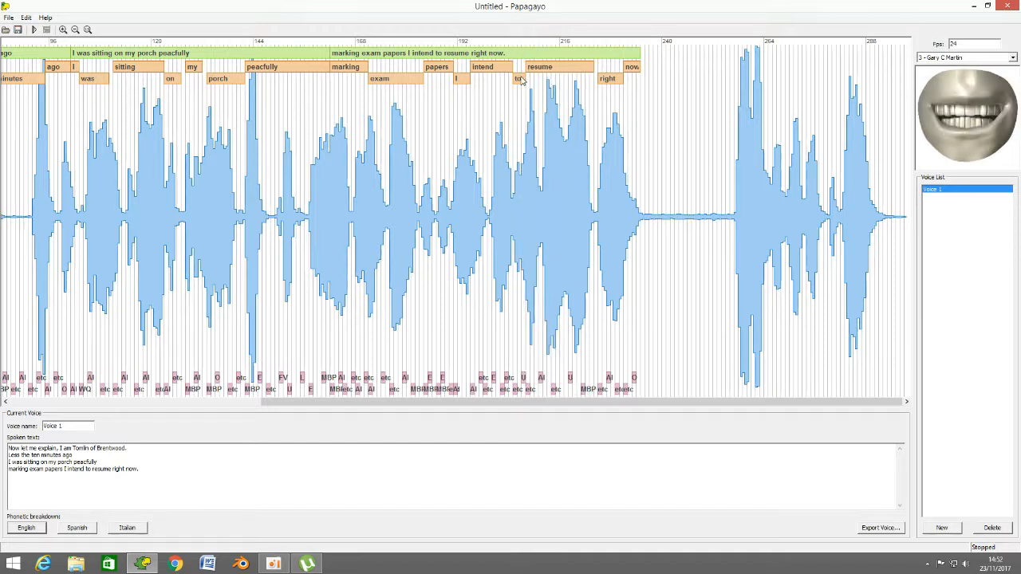
pyautogui.moveTo(592, 70)
pyautogui.mouseDown()
pyautogui.moveTo(572, 72)
pyautogui.moveTo(599, 78)
pyautogui.moveTo(559, 70)
pyautogui.mouseUp()
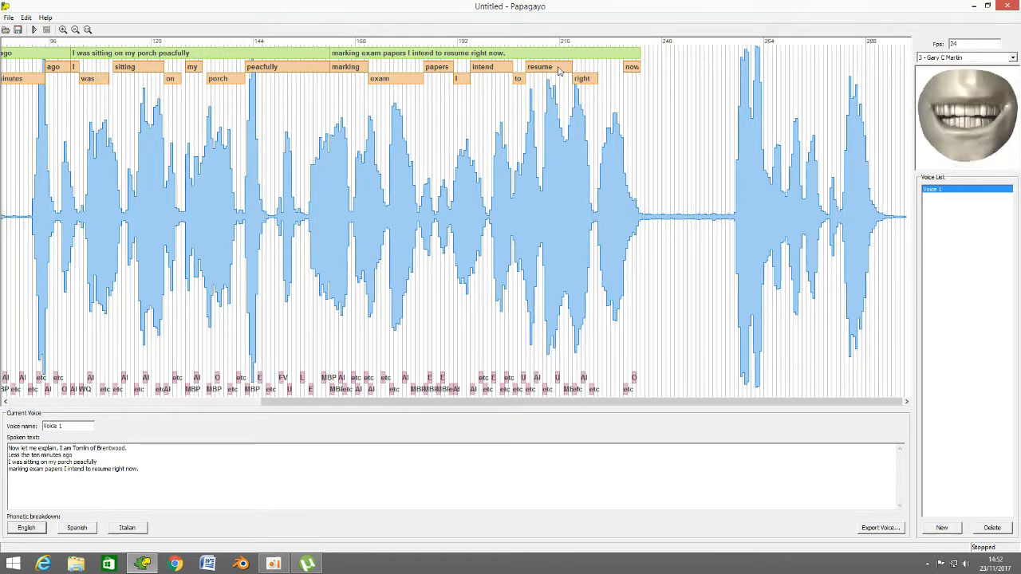
pyautogui.moveTo(626, 70); pyautogui.dragTo(598, 71)
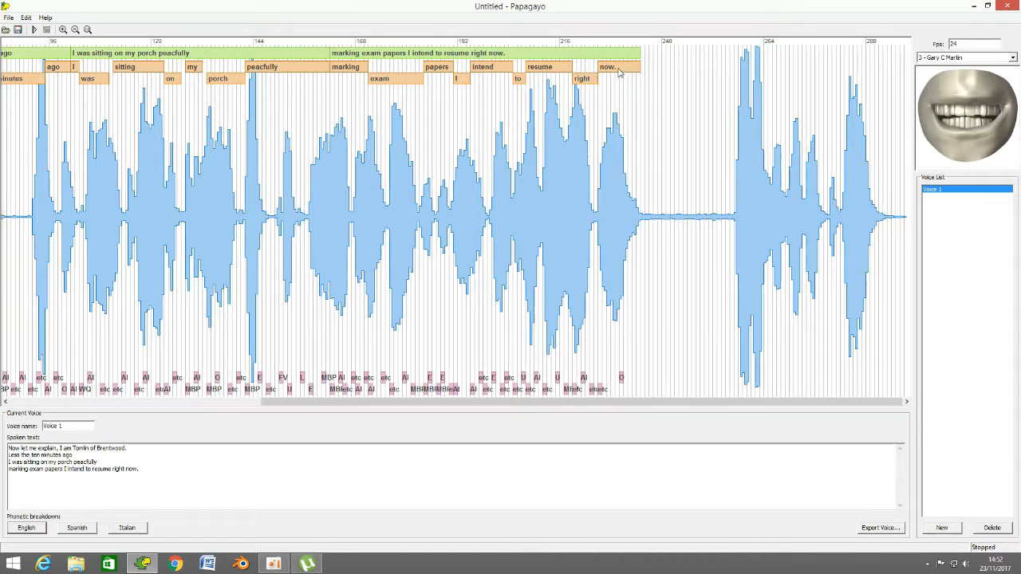
pyautogui.click(619, 72)
pyautogui.rightClick(630, 68)
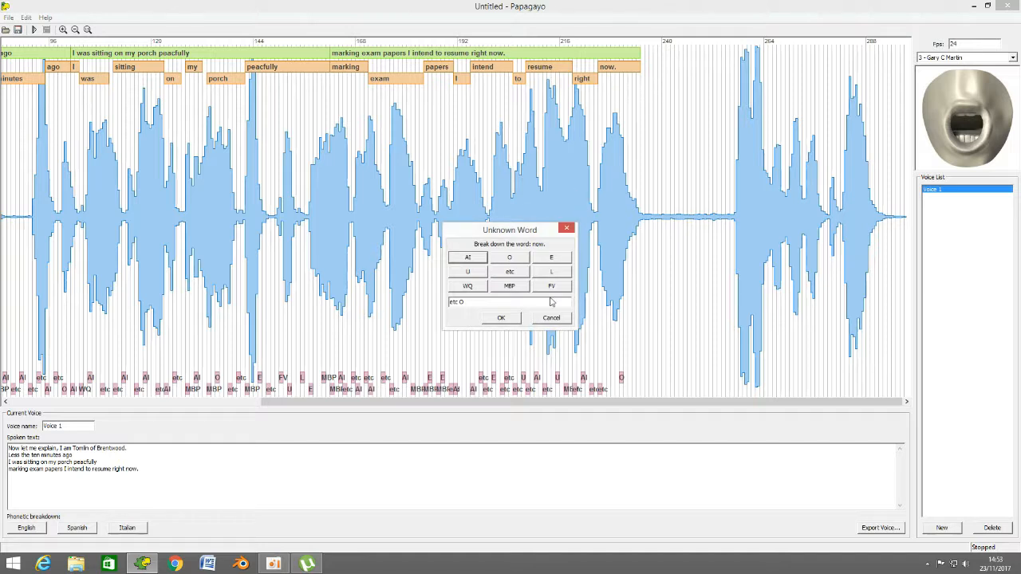
pyautogui.click(551, 317)
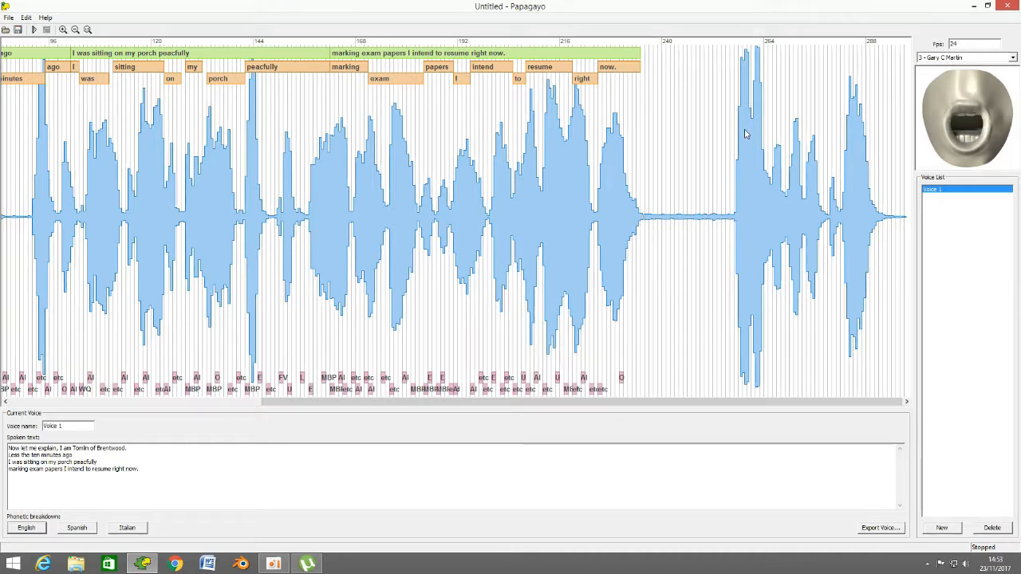
# Step: Play the last word "now." against the waveform and add a WQ mouth shape to the end of its phoneme breakdown
pyautogui.click(729, 181)
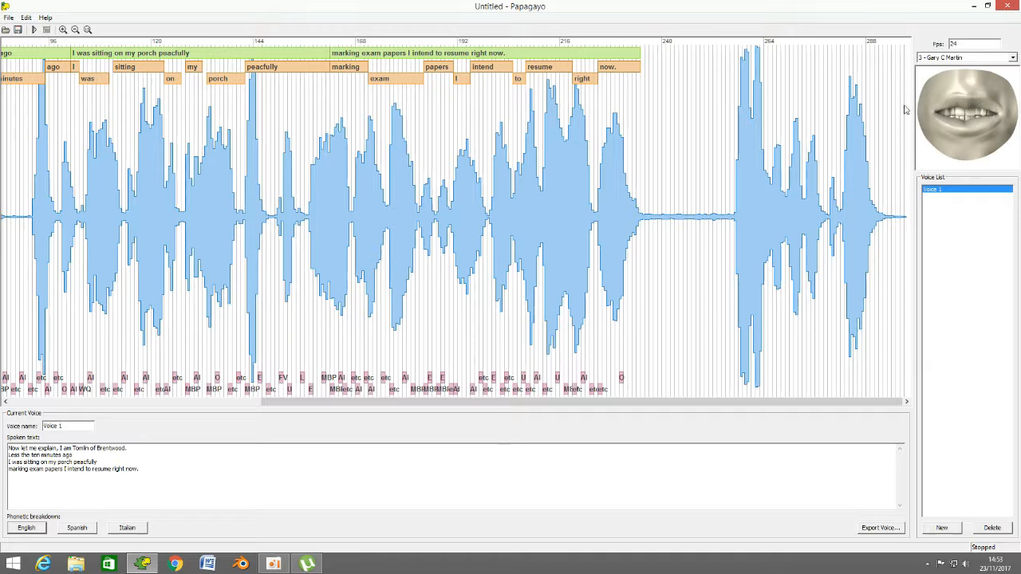
pyautogui.click(628, 71)
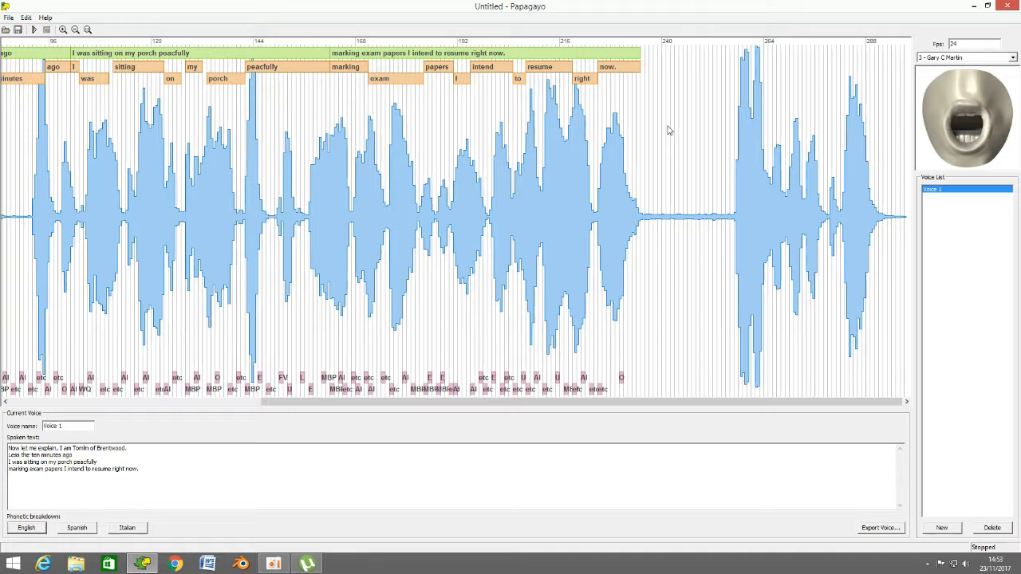
pyautogui.doubleClick(624, 66)
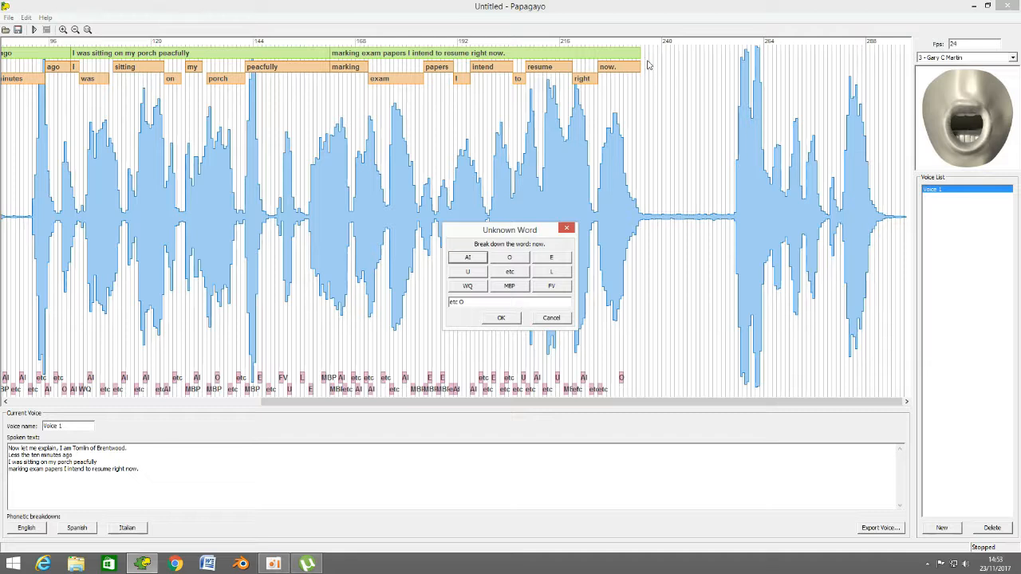
pyautogui.click(478, 289)
pyautogui.click(501, 318)
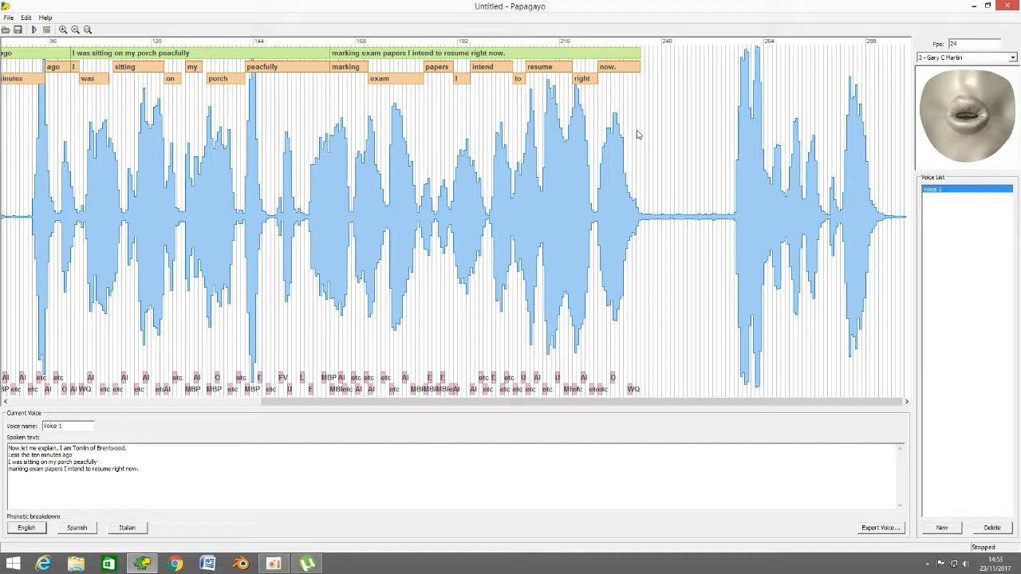
# Step: Append MBP to the breakdown of "now." so it reads "etc O WQ MBP", and play the word back
pyautogui.doubleClick(613, 70)
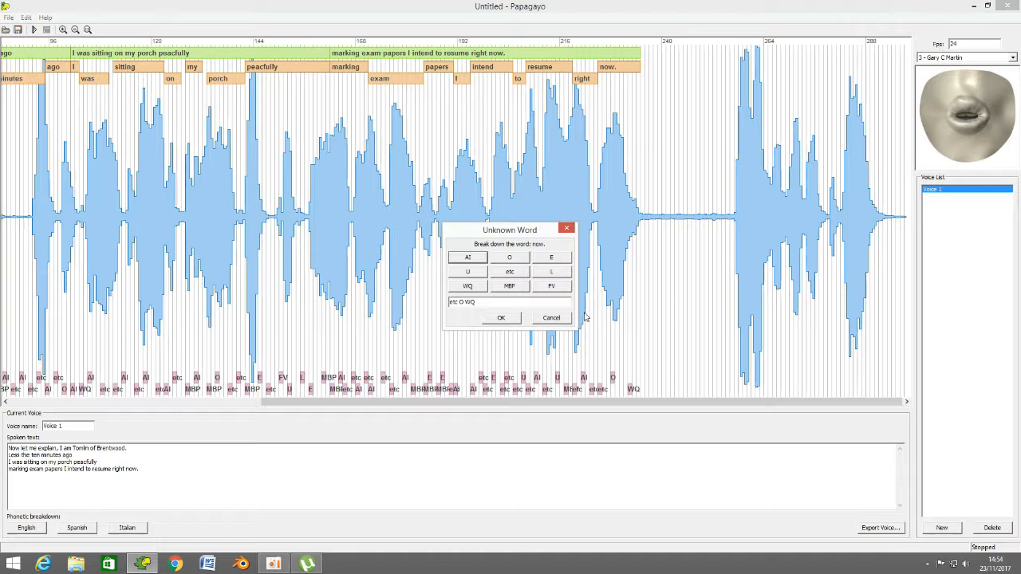
pyautogui.click(509, 287)
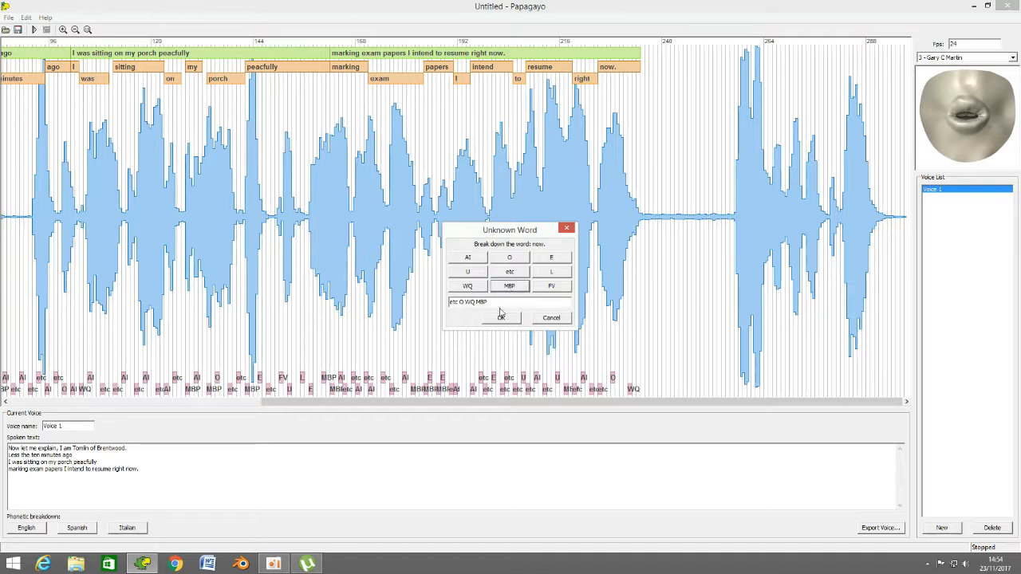
pyautogui.click(502, 317)
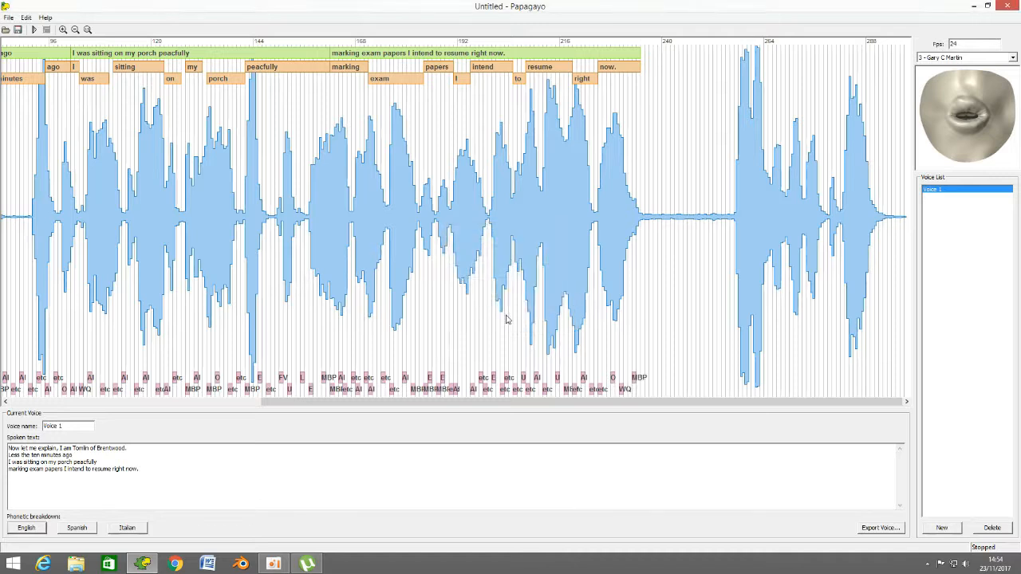
pyautogui.rightClick(623, 69)
pyautogui.click(506, 319)
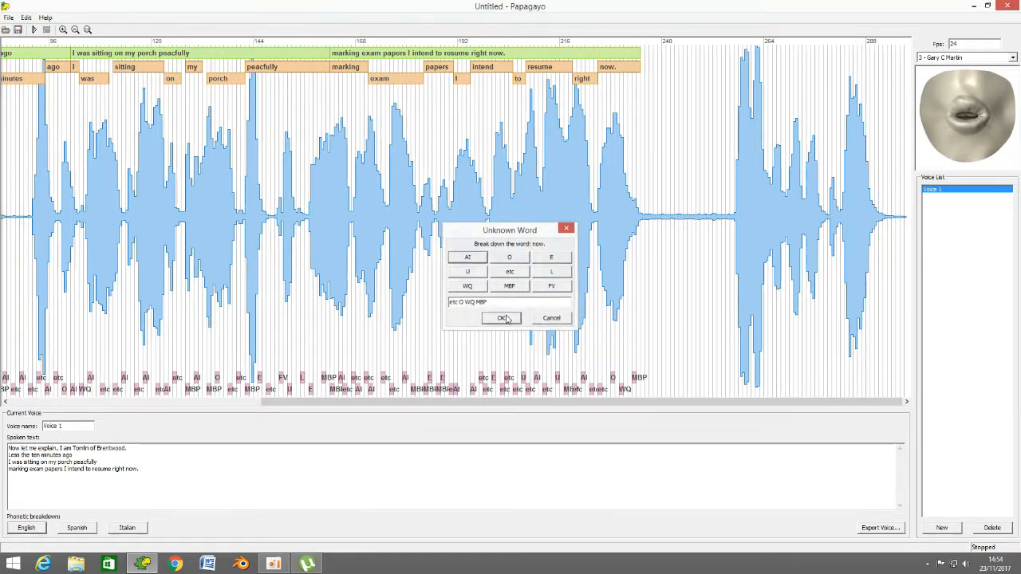
pyautogui.click(609, 70)
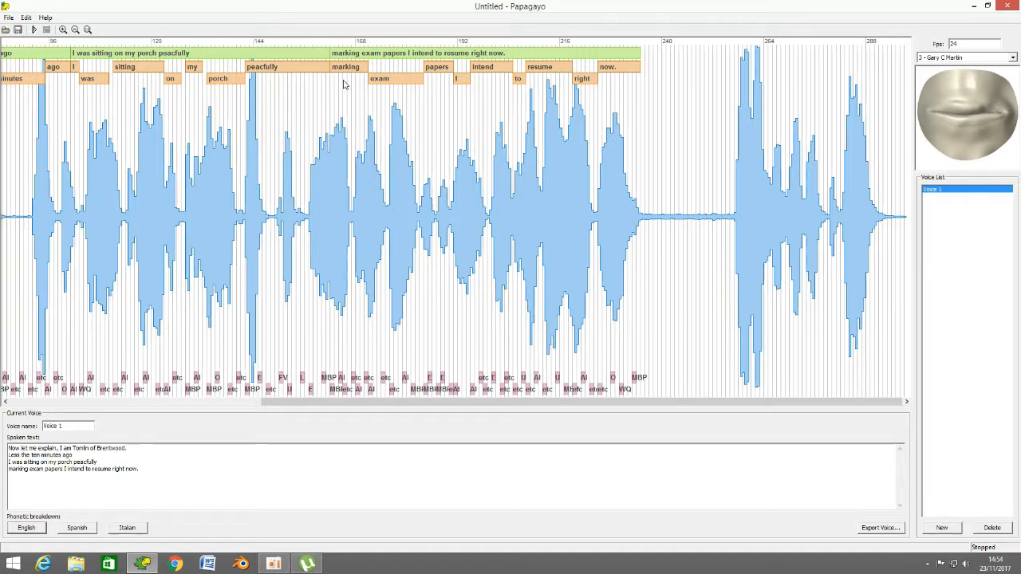
# Step: Play back the phrase "marking exam papers I intend to resume right now." and its individual words to check their timing
pyautogui.click(344, 56)
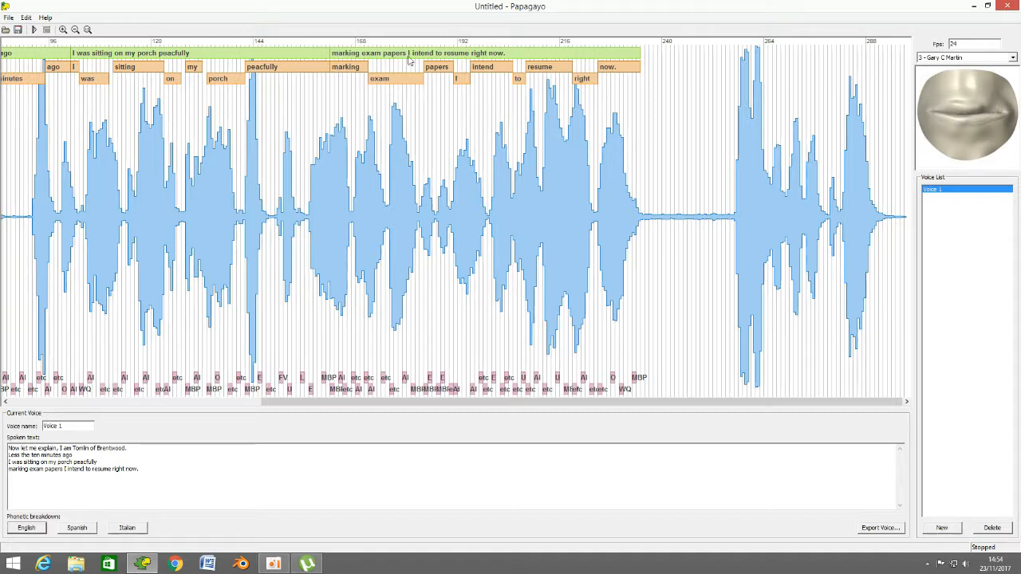
pyautogui.click(348, 74)
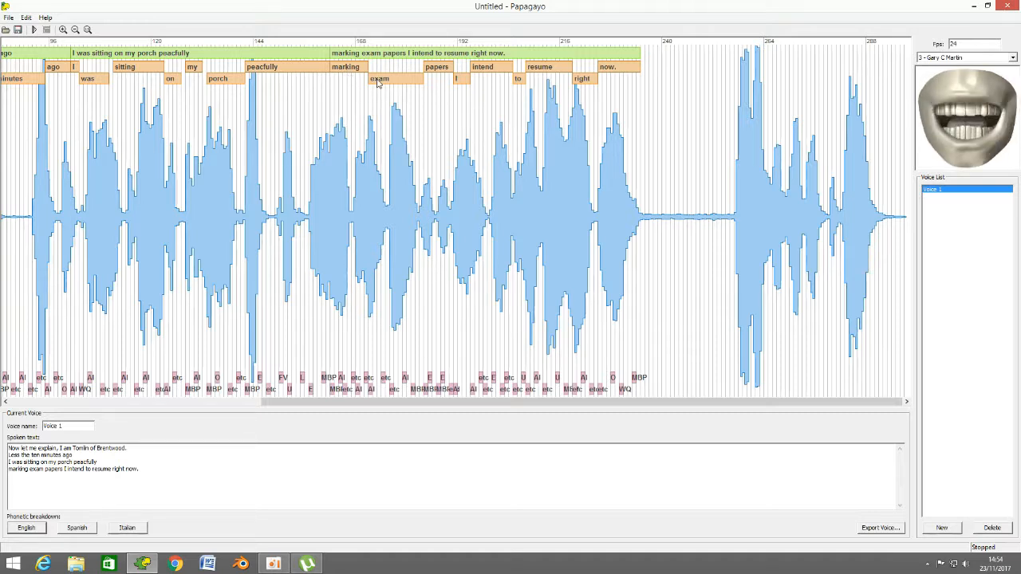
pyautogui.click(438, 70)
pyautogui.click(457, 80)
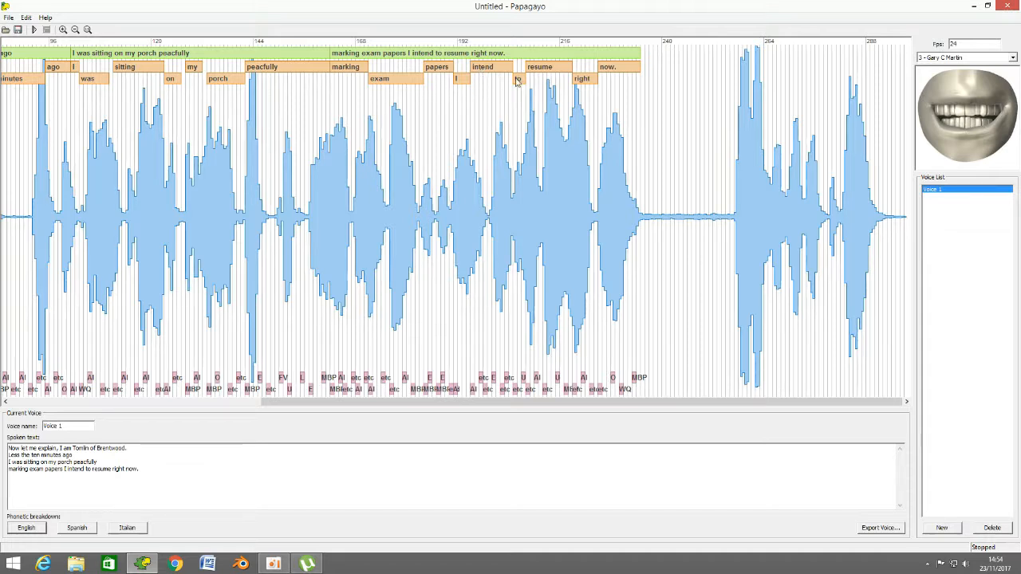
pyautogui.click(519, 82)
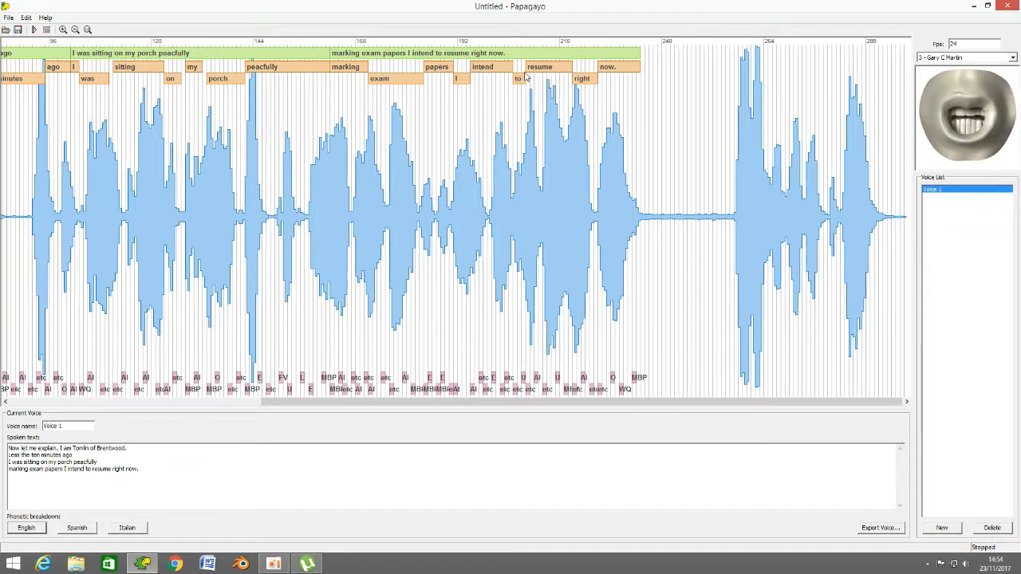
pyautogui.click(536, 70)
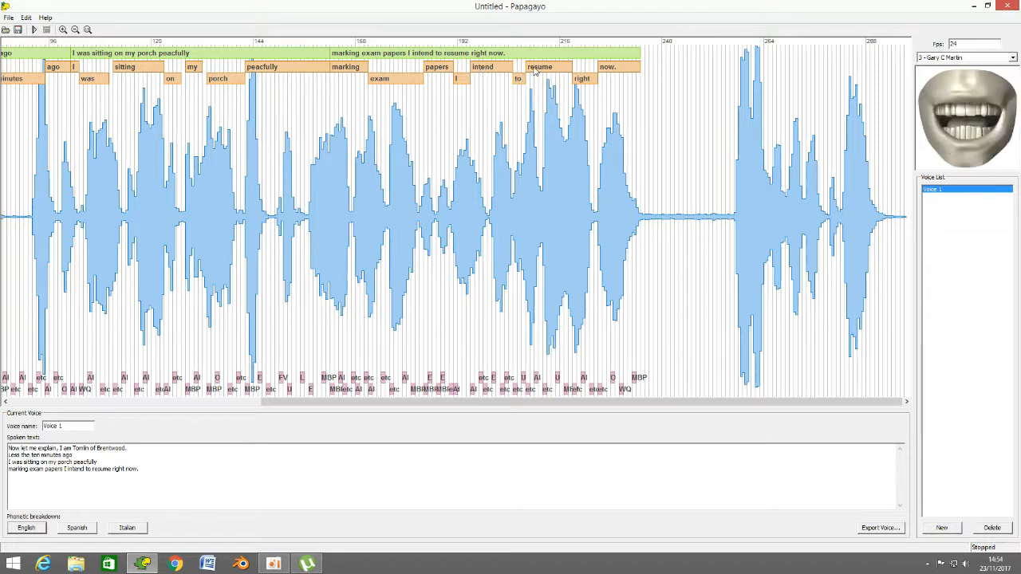
pyautogui.click(585, 83)
pyautogui.click(619, 71)
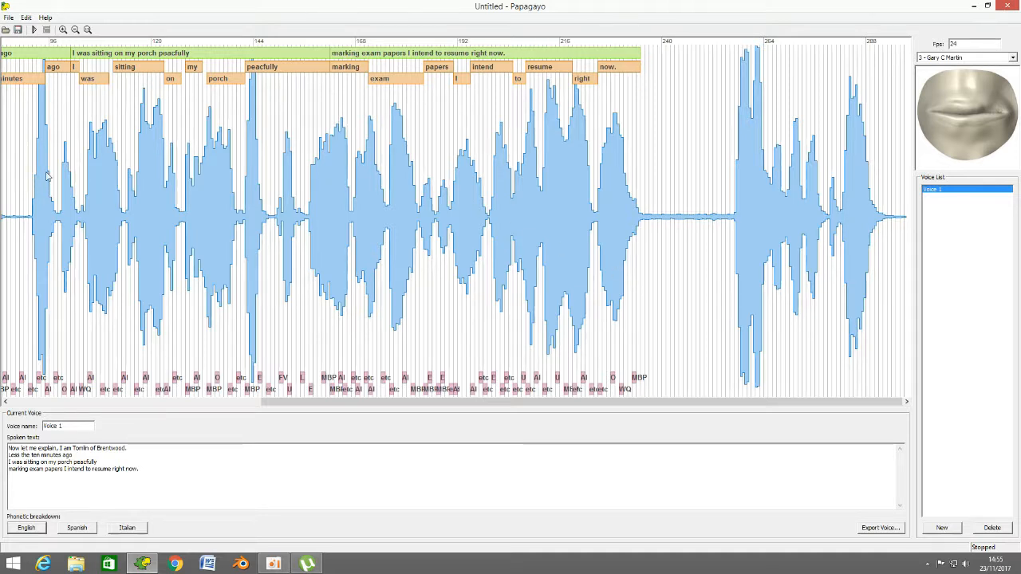
# Step: Play the whole lip-synced dialogue from the beginning to check the mouth movements against the audio
pyautogui.moveTo(298, 403); pyautogui.dragTo(1, 354)
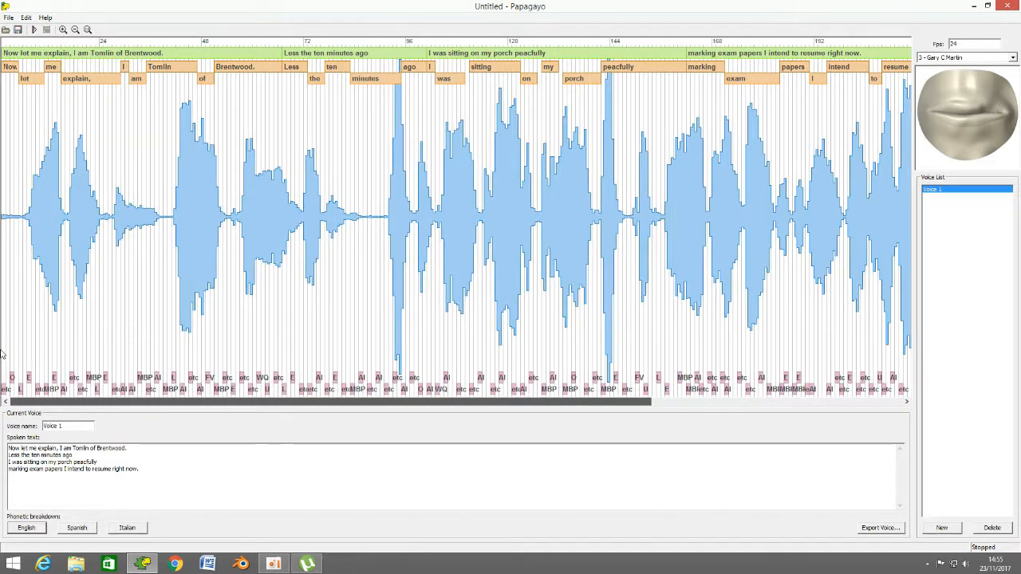
pyautogui.click(35, 30)
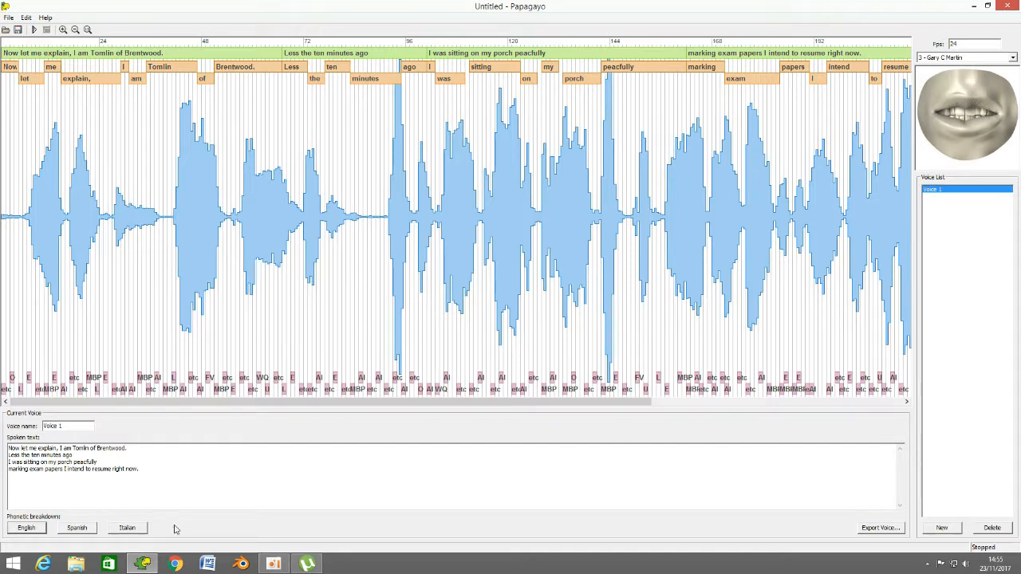
pyautogui.click(271, 565)
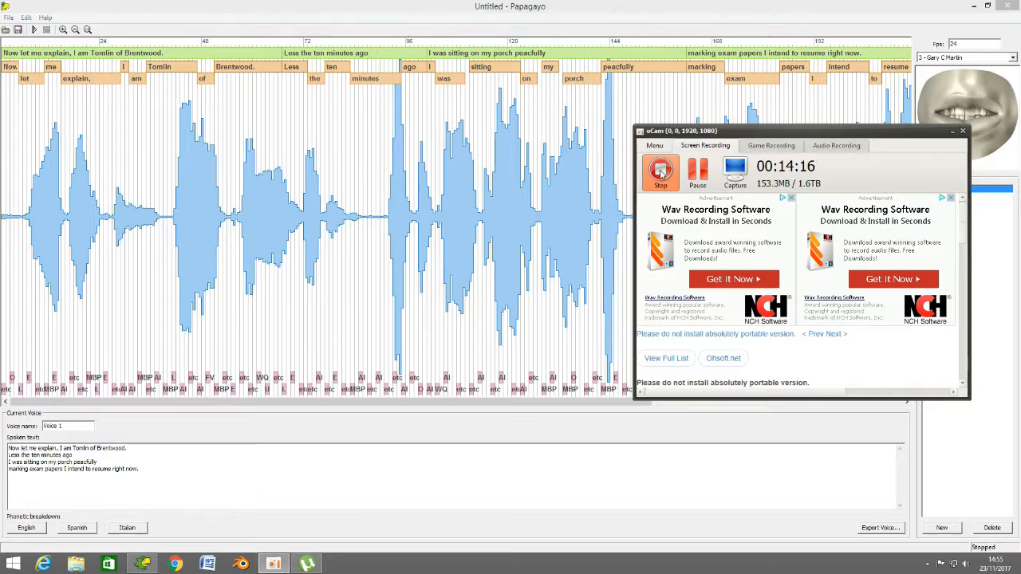
pyautogui.click(661, 171)
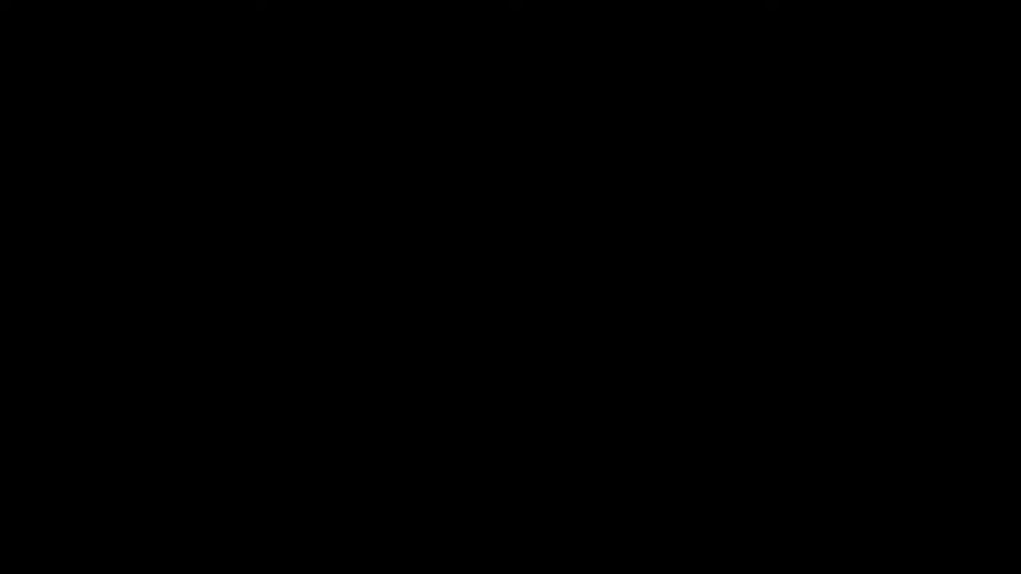